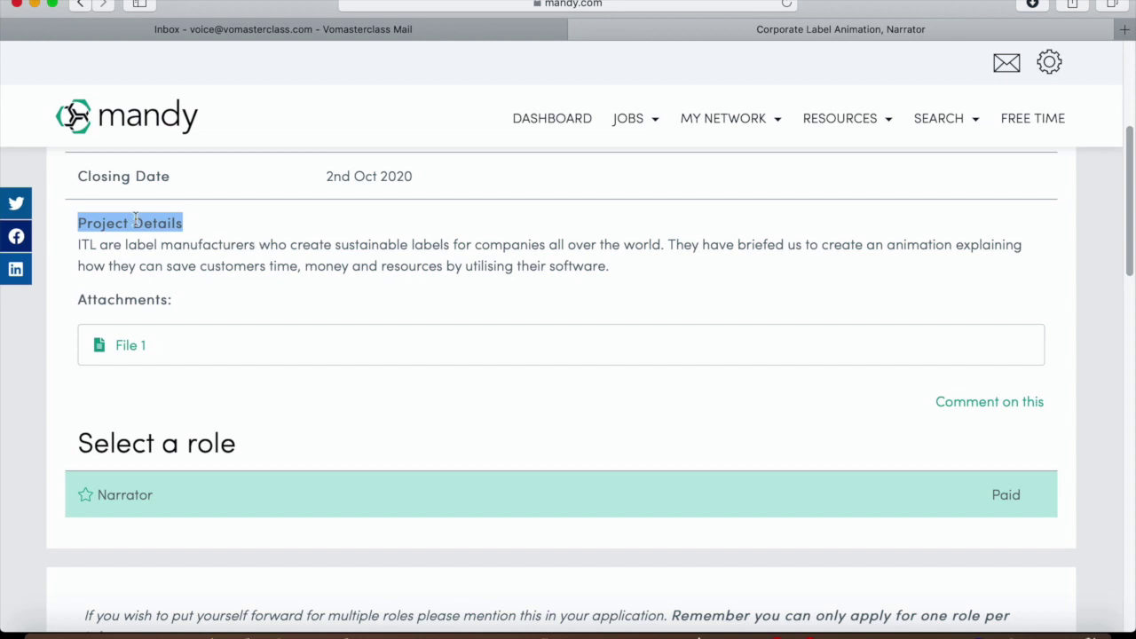
Step: Review the project details and attachments section of the Corporate Label Animation casting listing
left_click(81, 245)
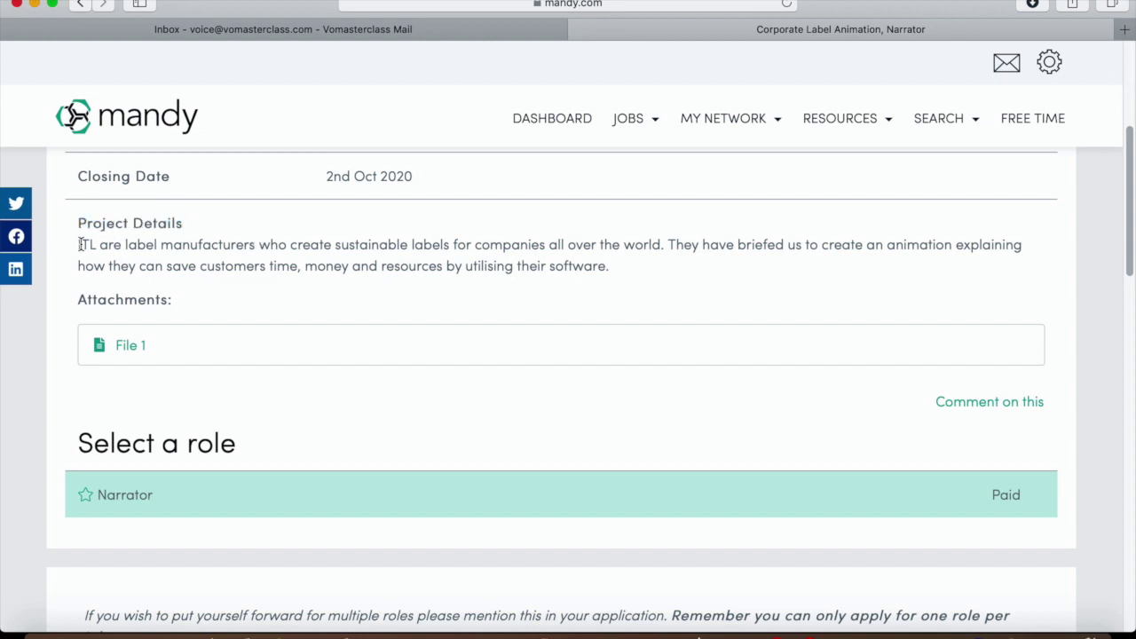
left_click_drag(81, 245, 87, 271)
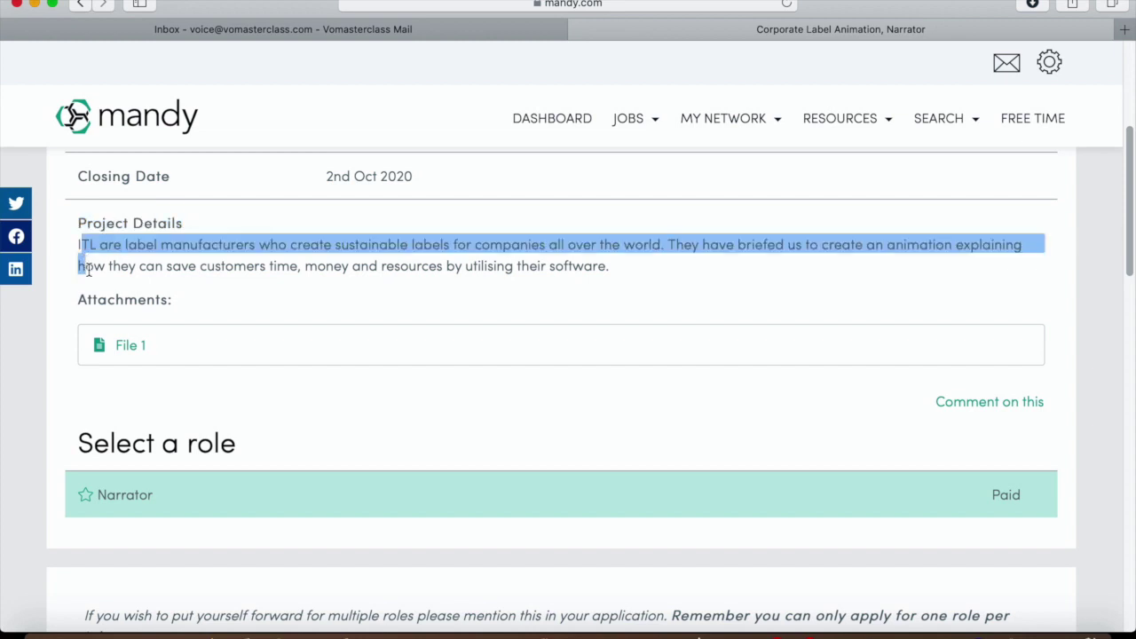
left_click(78, 246)
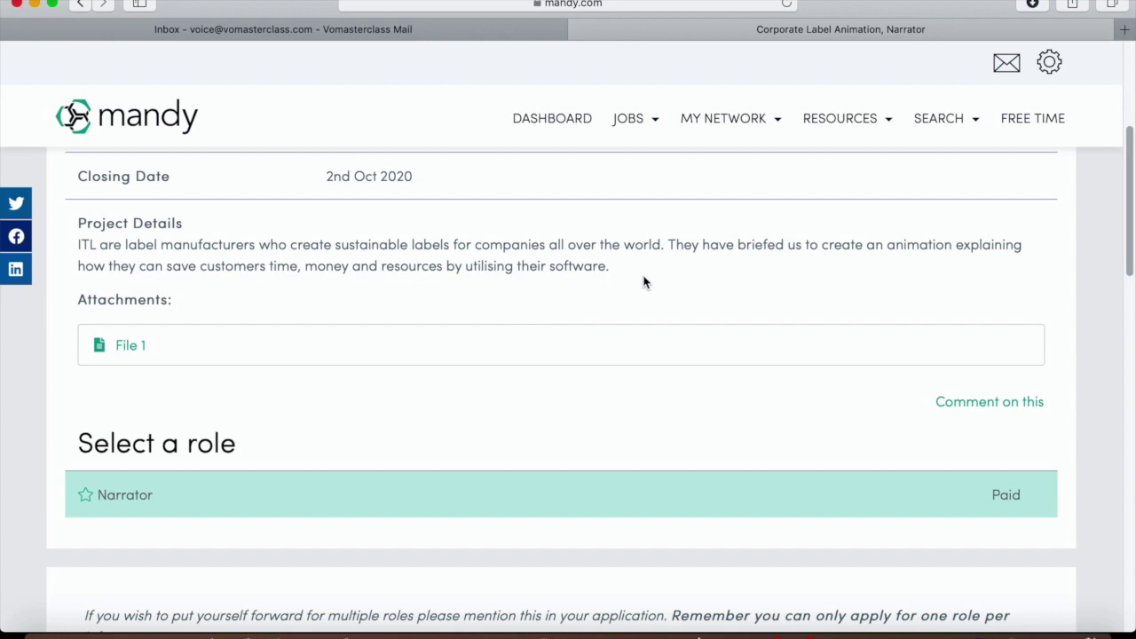
left_click_drag(669, 246, 746, 263)
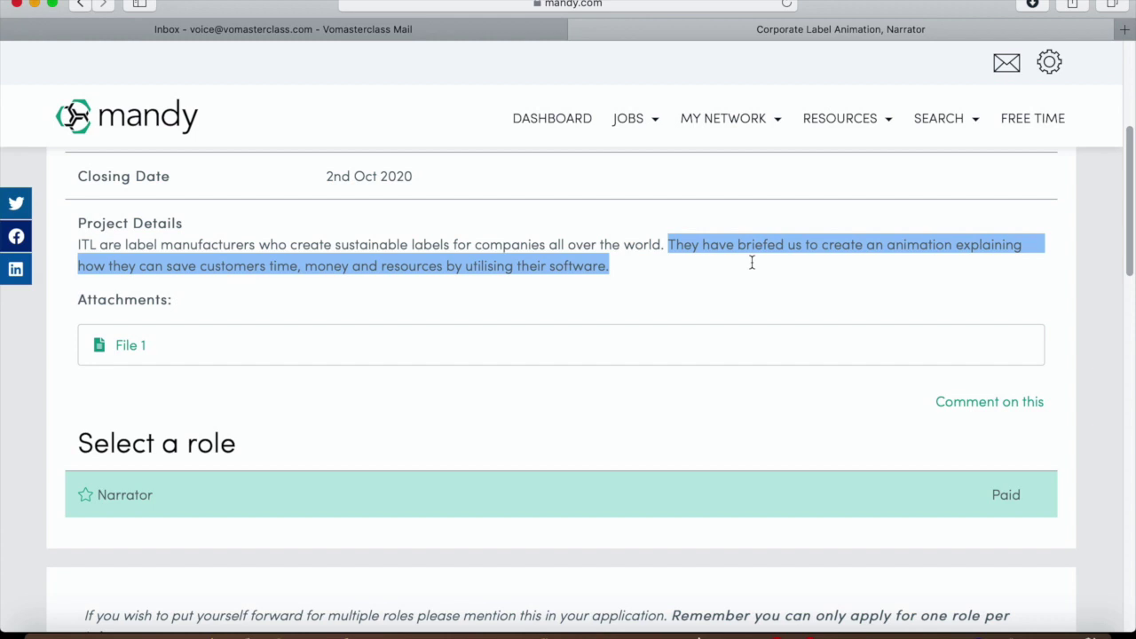
left_click(571, 398)
left_click_drag(178, 305, 53, 302)
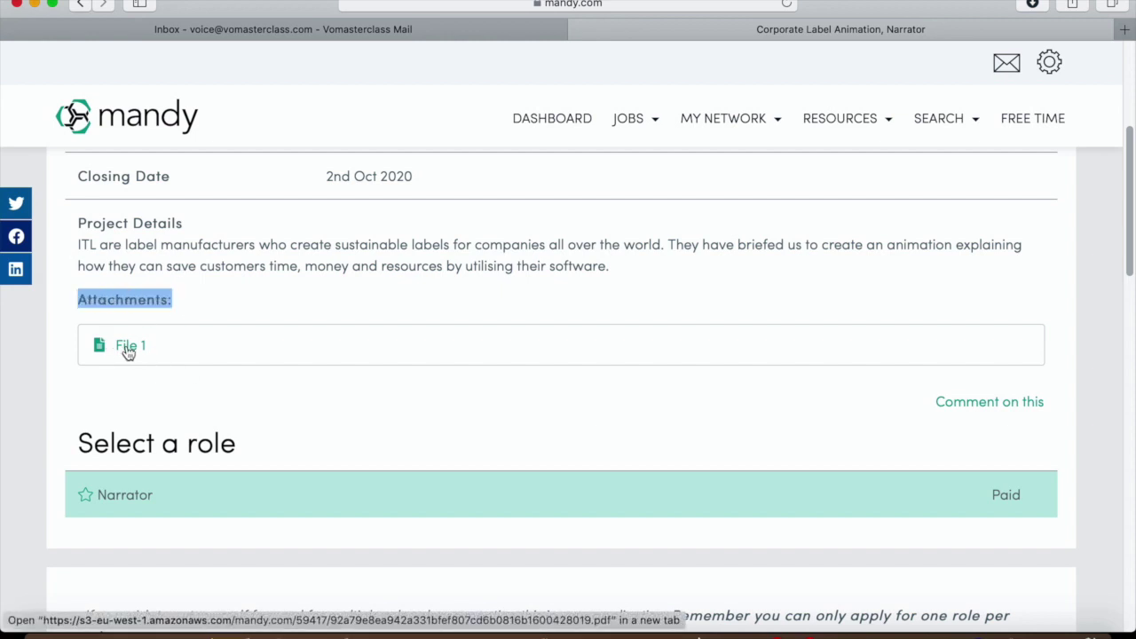
Step: Open the File 1 attachment and read through the opening paragraphs of the Narrator script
left_click(128, 347)
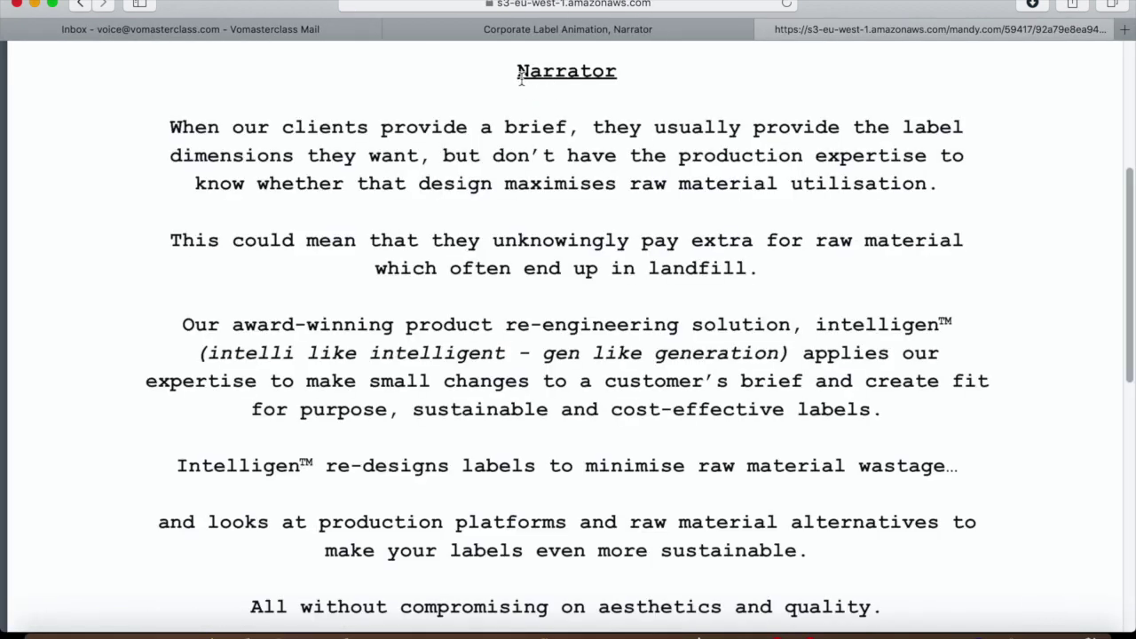
left_click_drag(519, 71, 618, 73)
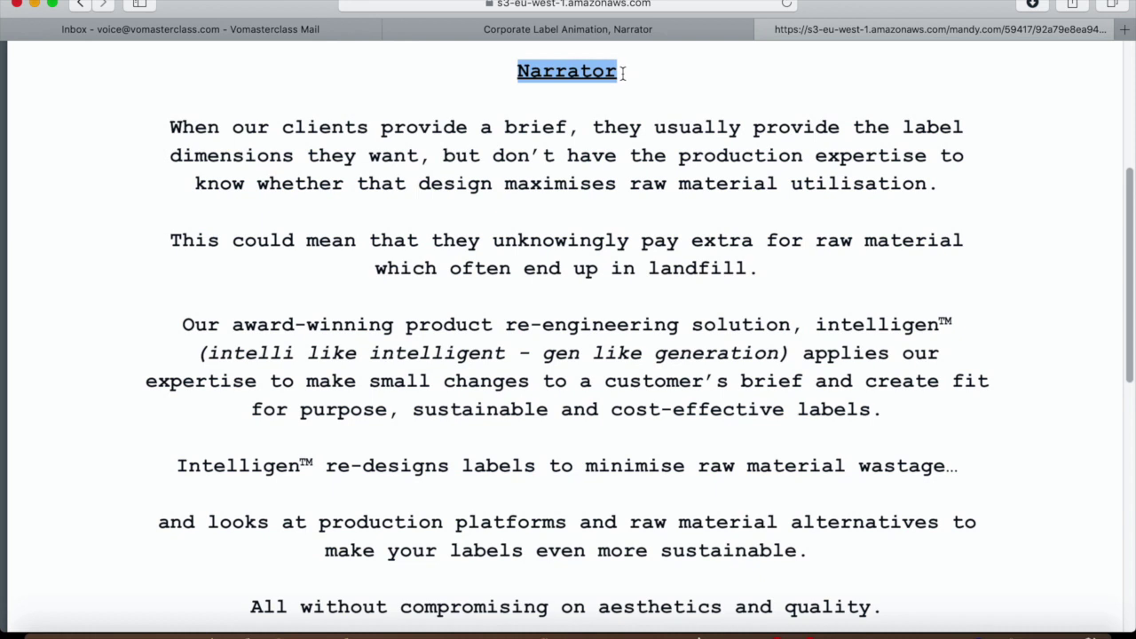
left_click_drag(172, 117, 172, 213)
left_click_drag(175, 255, 177, 293)
left_click_drag(180, 337, 203, 423)
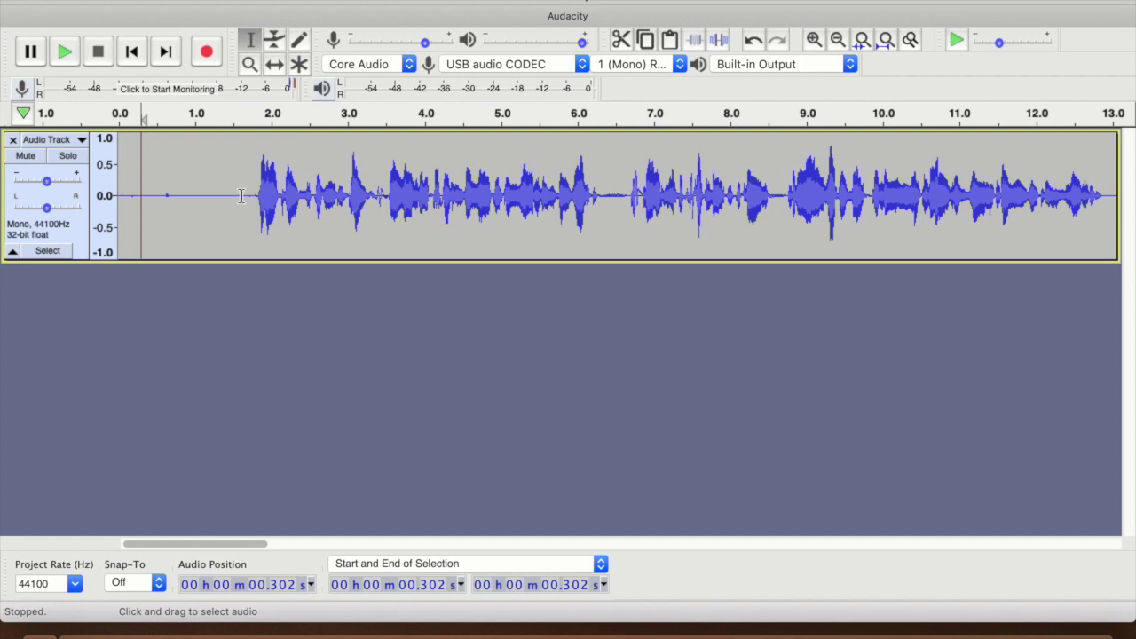
Step: In Audacity, delete the silent lead-in of about 1.6 seconds before the first word and play the recording from the start
left_click(241, 195)
left_click_drag(245, 197, 119, 195)
key("Delete")
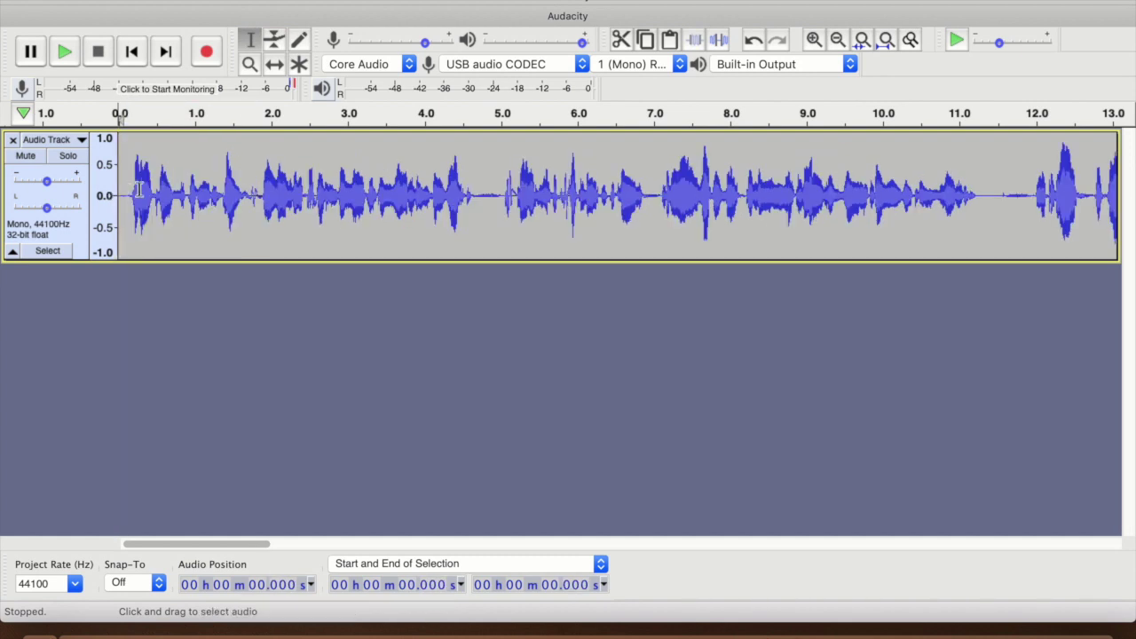
left_click(124, 195)
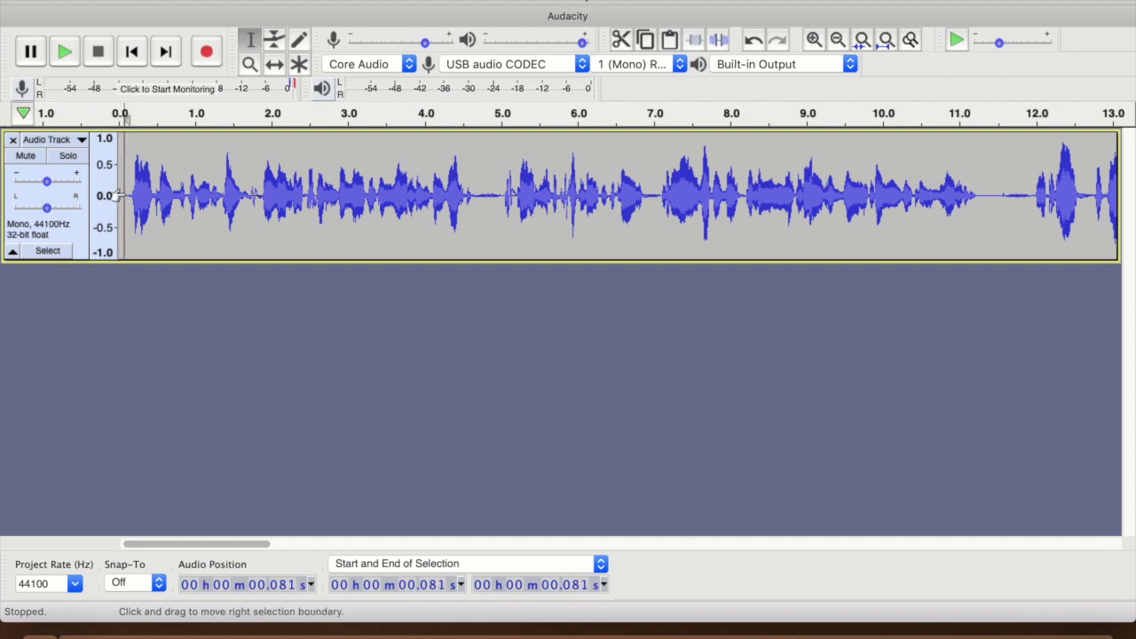
key("space")
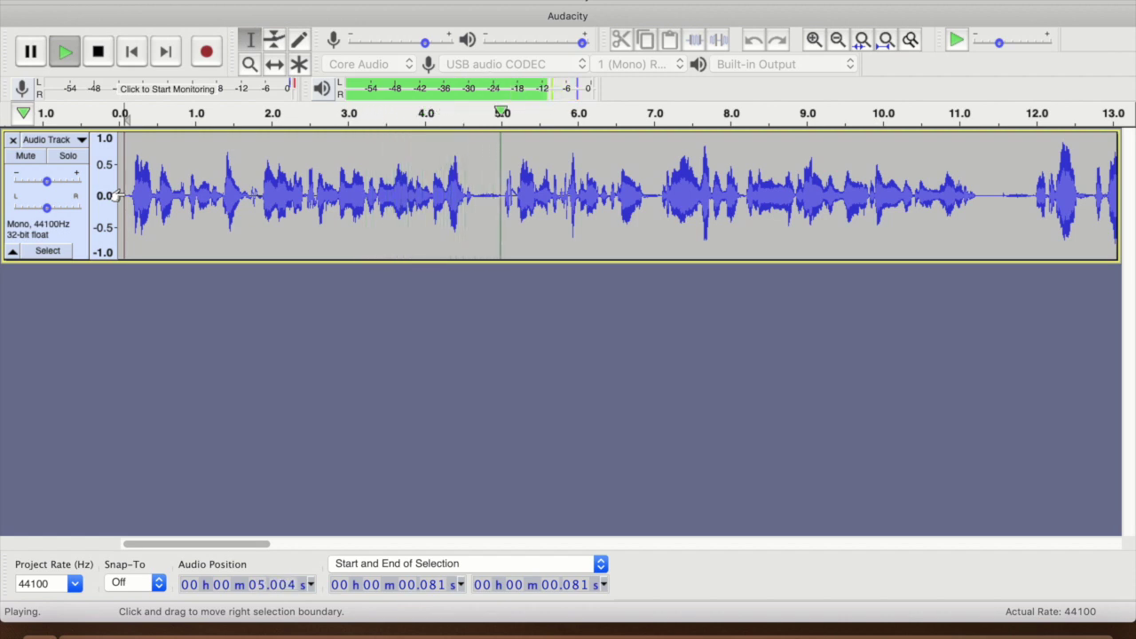
key("space")
Step: Apply a Fade Out to the breath between 4.609 and 4.992 seconds
left_click_drag(499, 193, 472, 188)
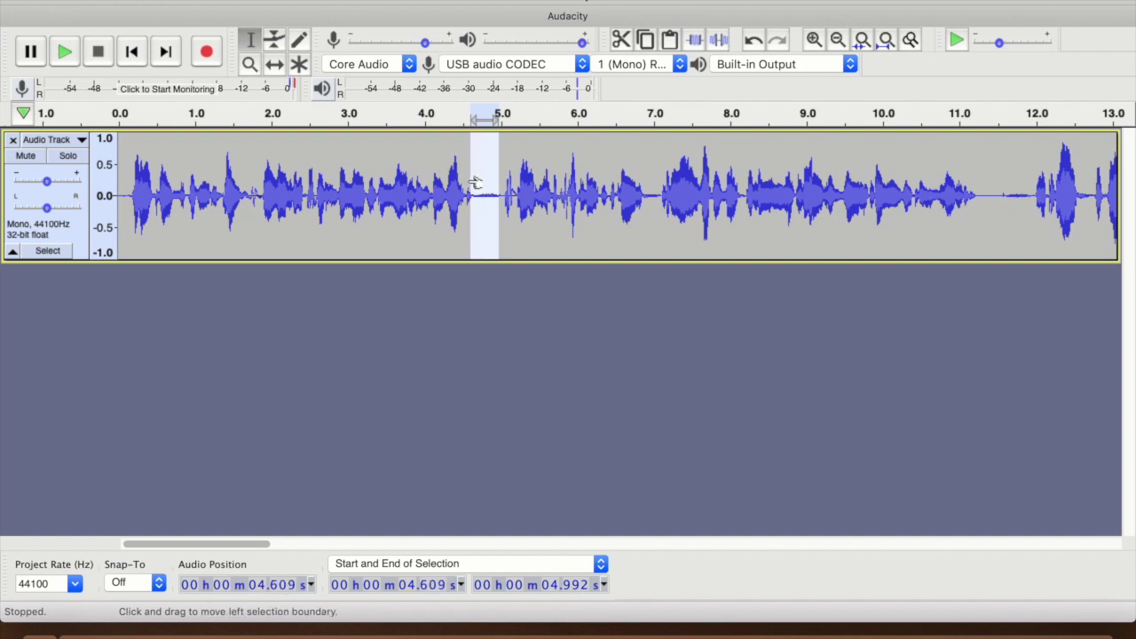
left_click(497, 0)
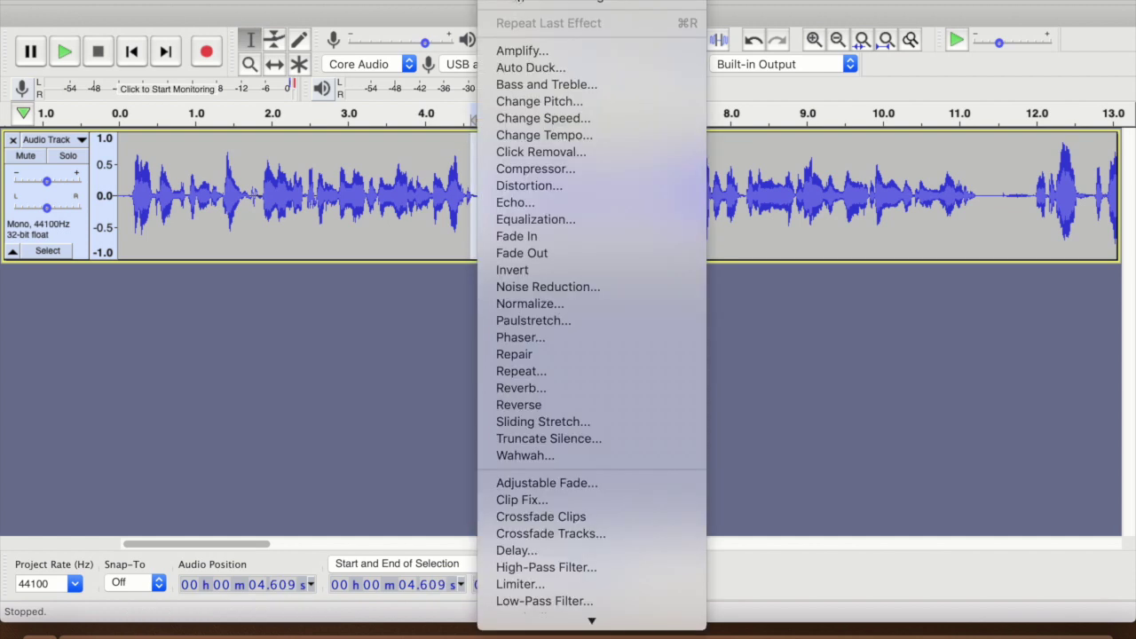
left_click(531, 253)
Step: Shorten the pause after the first phrase by deleting 4.679 to 4.911 seconds and a further sliver from 4.714 to 4.772 seconds
left_click(491, 199)
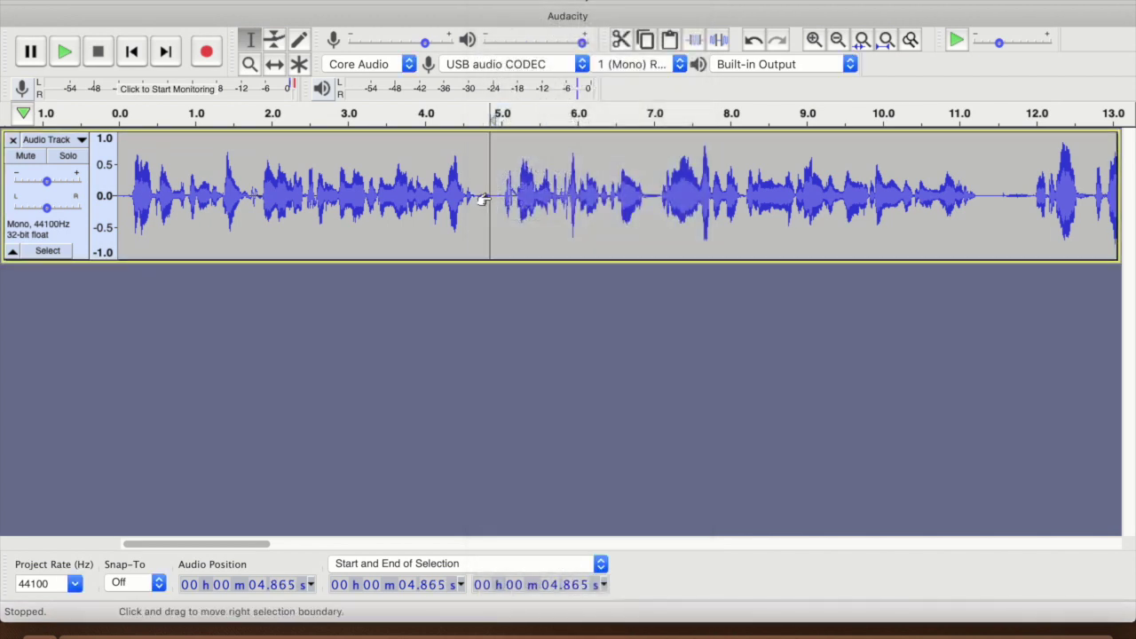
left_click_drag(496, 197, 477, 199)
key("space")
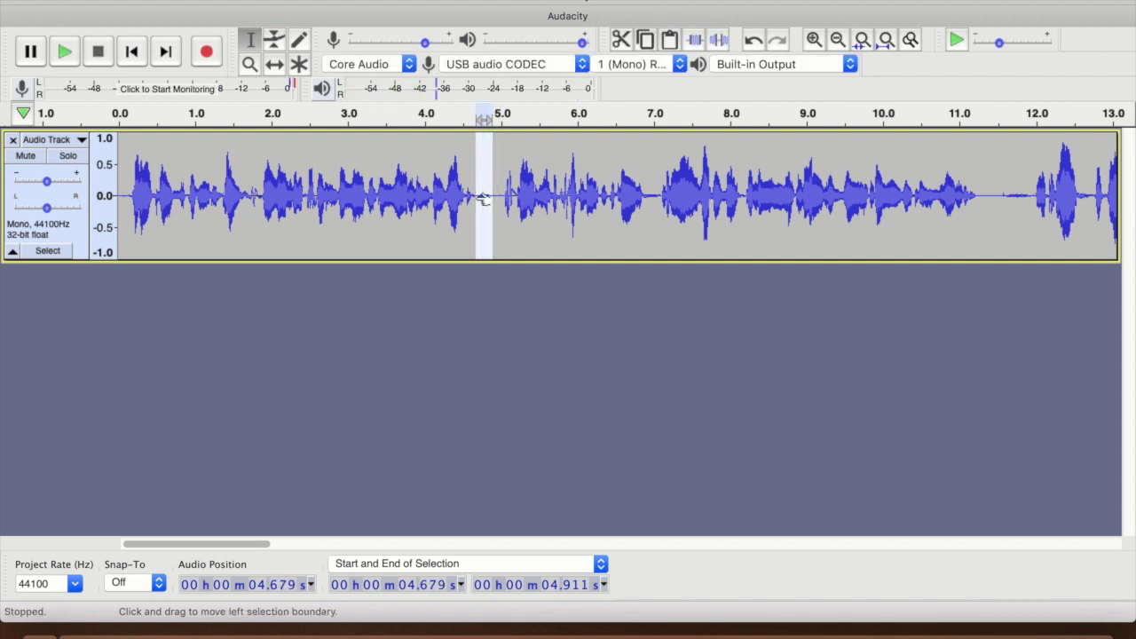
key("Delete")
left_click(483, 195)
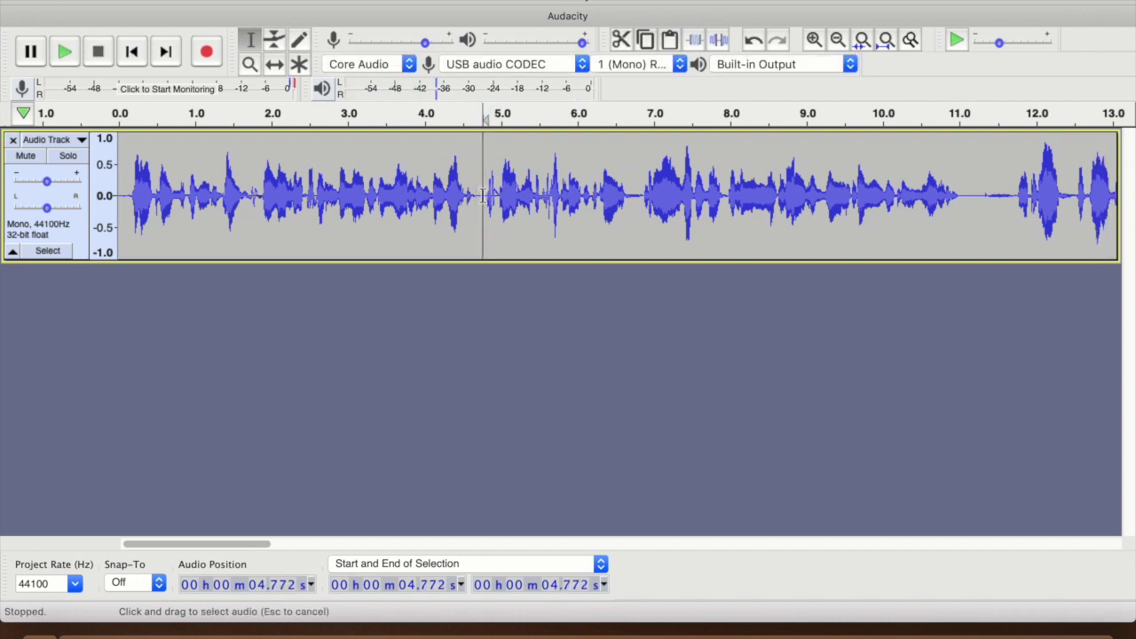
left_click_drag(483, 195, 478, 197)
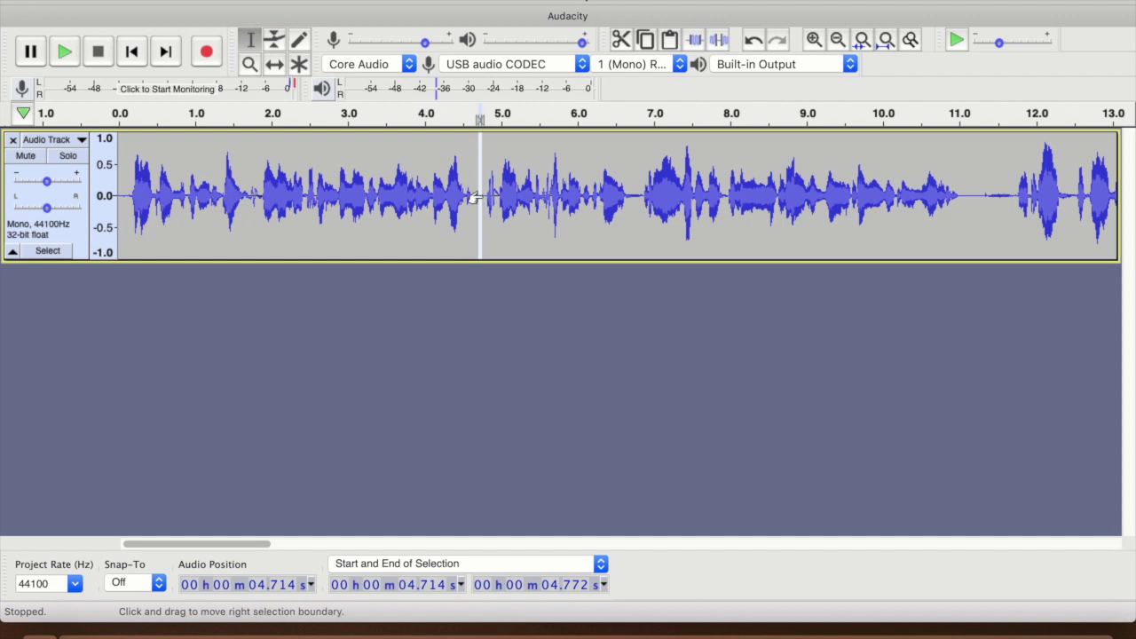
key("Delete")
Step: Play the edit from about 3.6 seconds and select the breath between 6.583 and 6.827 seconds
left_click(397, 193)
key("space")
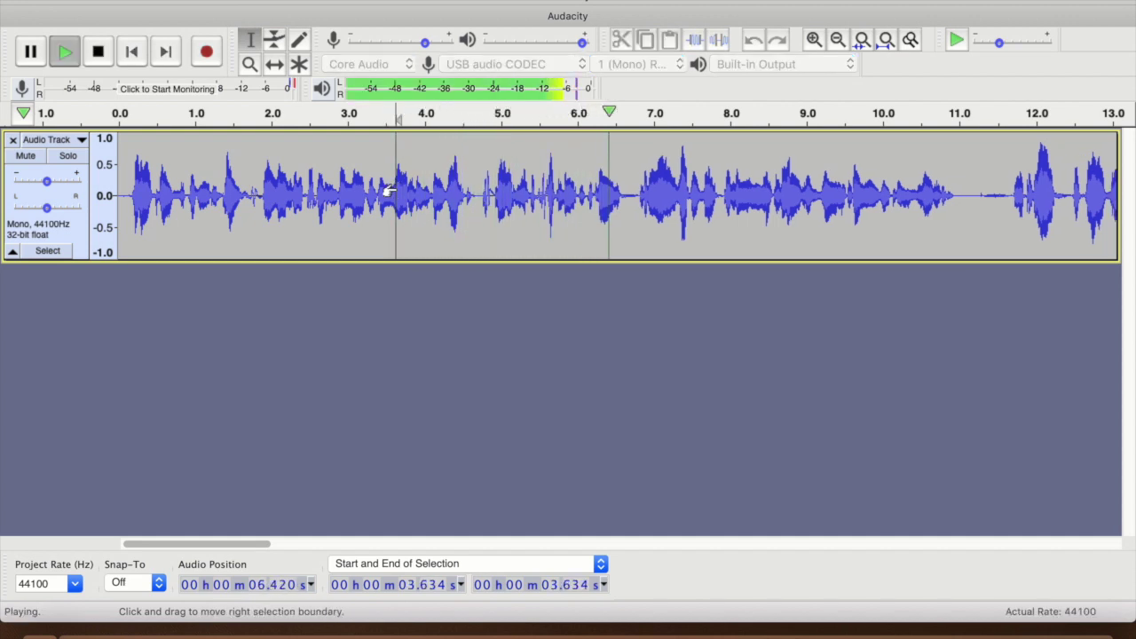
key("space")
left_click_drag(642, 190, 623, 196)
left_click(502, 0)
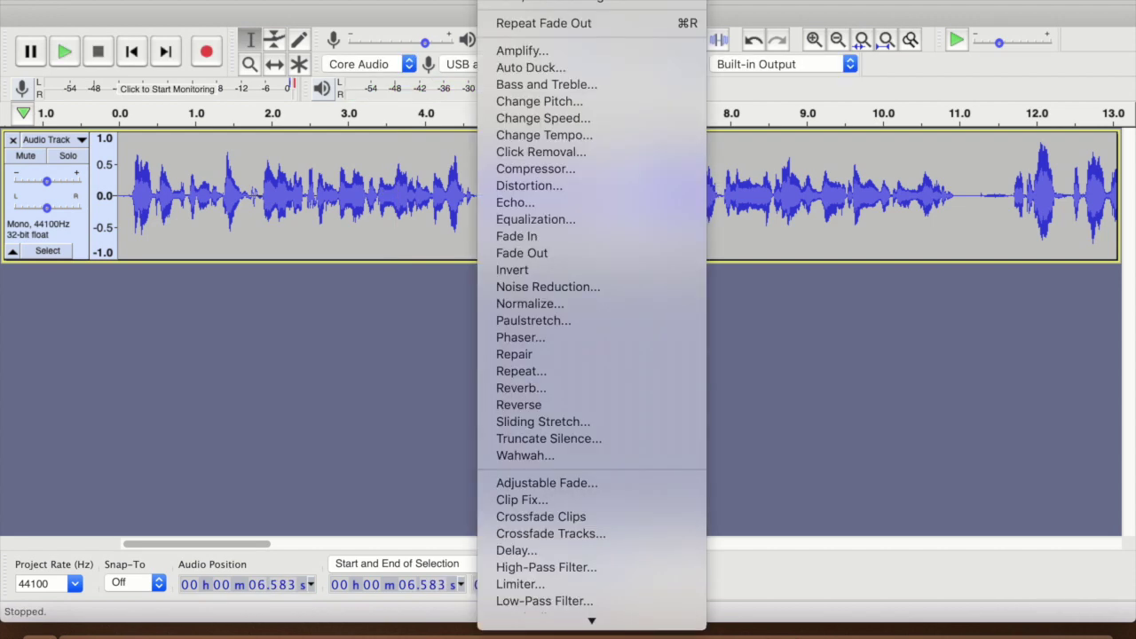
left_click(499, 237)
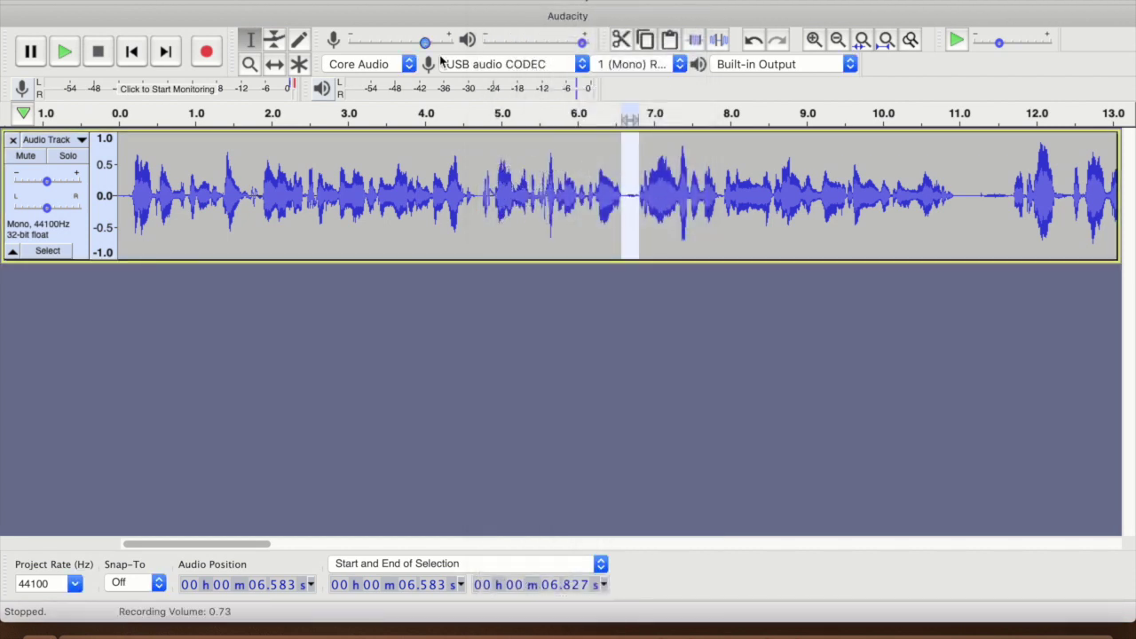
left_click(752, 42)
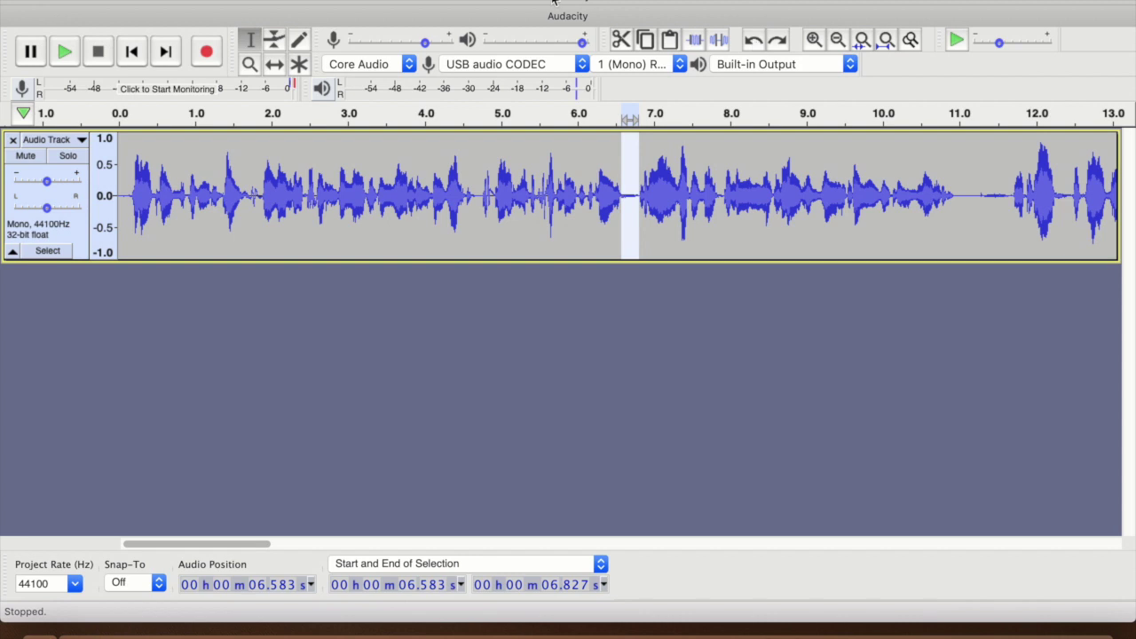
Step: Apply a Fade Out to the selected breath and delete its portion from 6.583 to 6.734 seconds
left_click(515, 0)
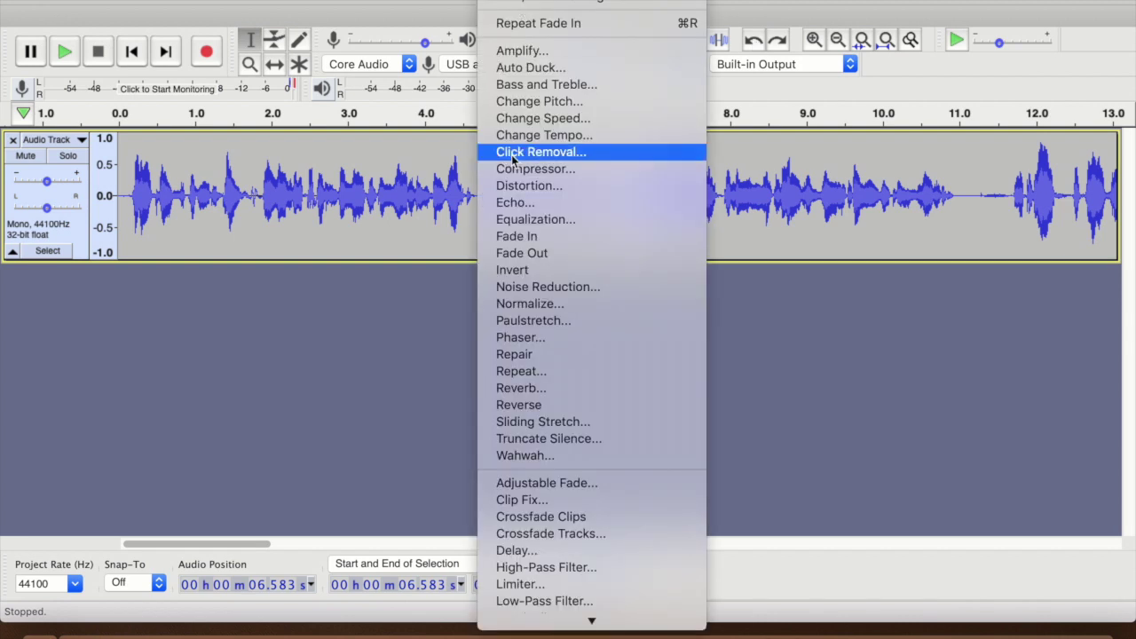
left_click(520, 253)
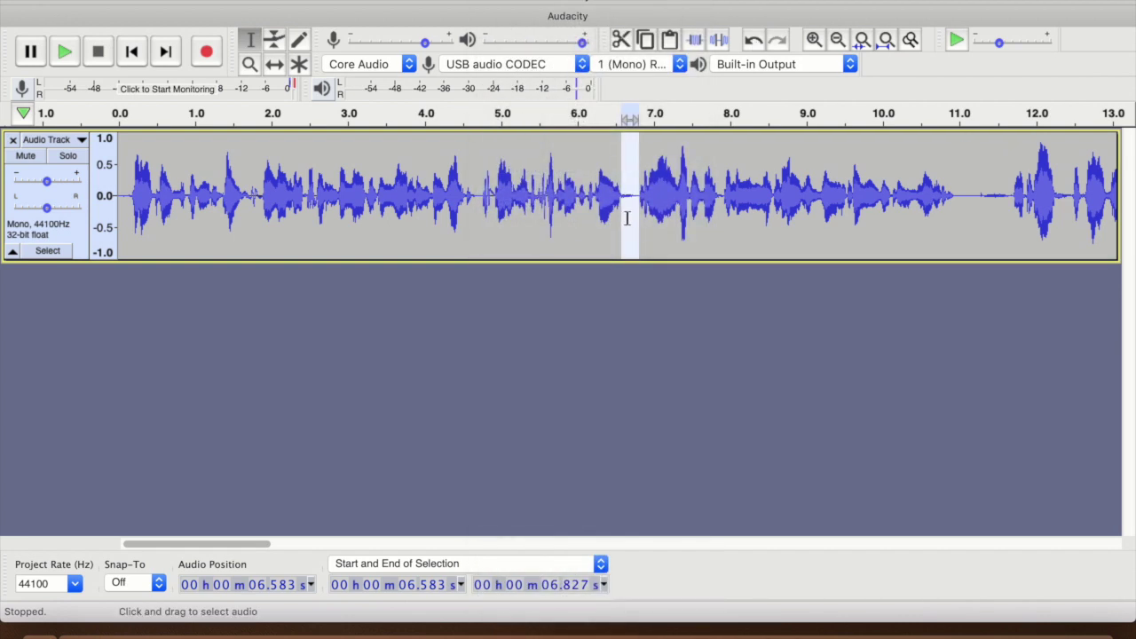
left_click(633, 200)
left_click_drag(633, 200, 624, 200)
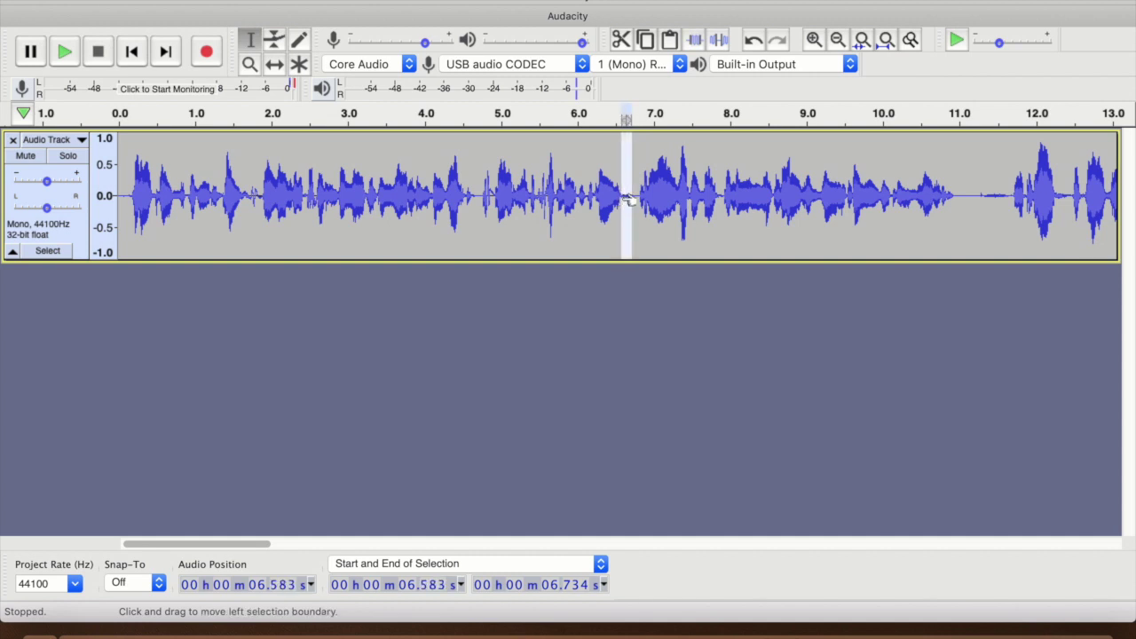
key("space")
key("Delete")
Step: Play on from about 6.3 seconds and delete the breath between 10.948 and 11.505 seconds
left_click(601, 202)
key("space")
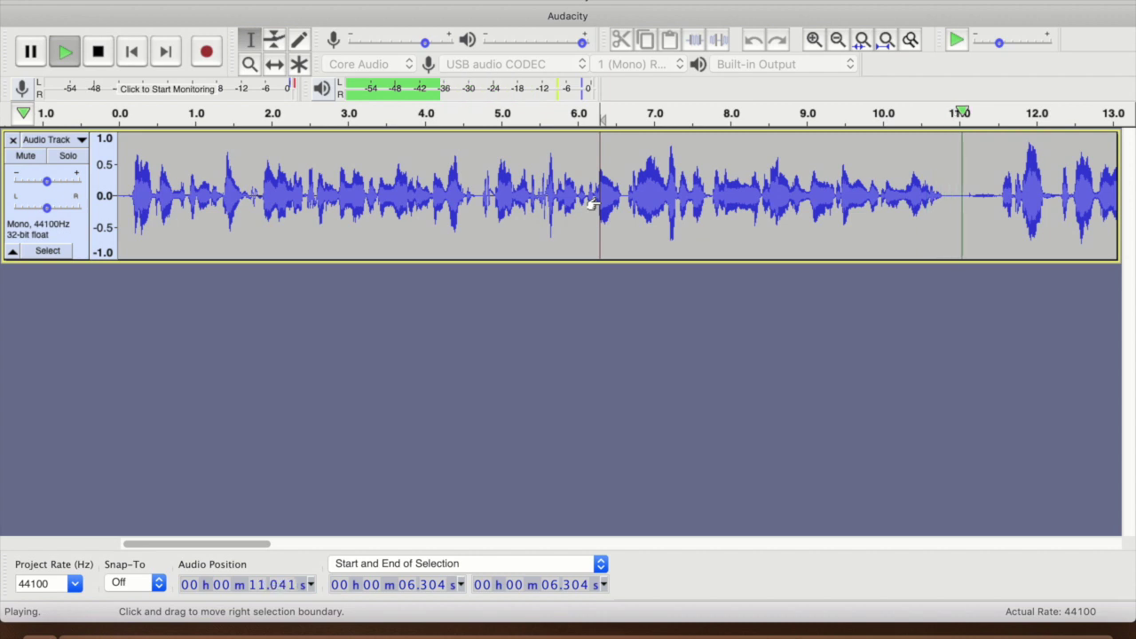
key("space")
left_click_drag(998, 193, 956, 195)
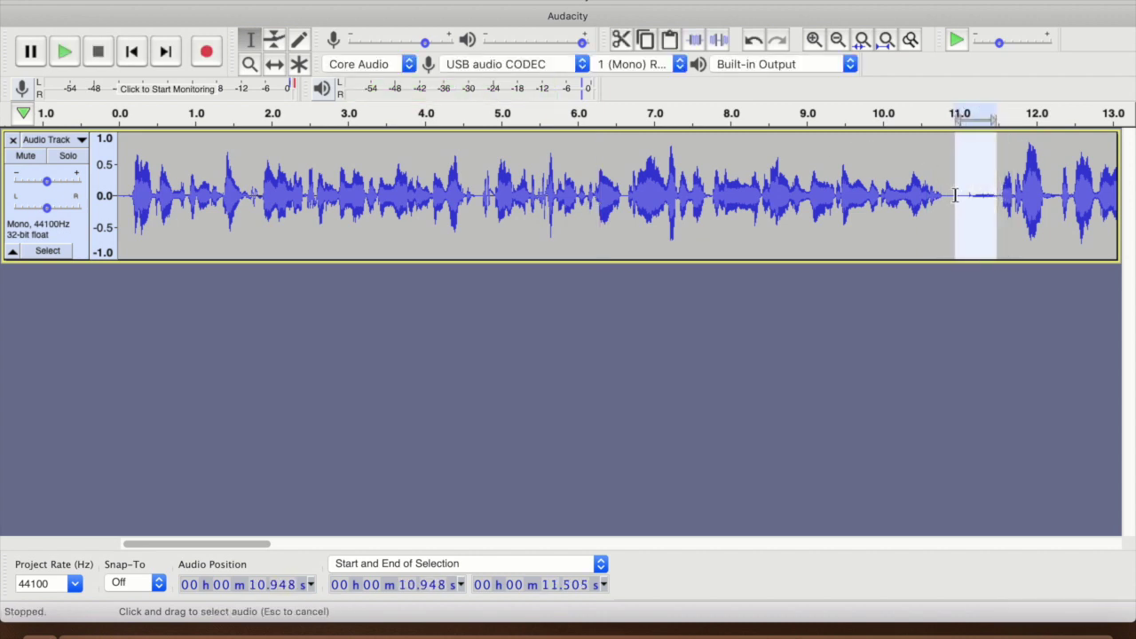
left_click(964, 195)
scroll(947, 283, "right", 10)
scroll(947, 283, "left", 9)
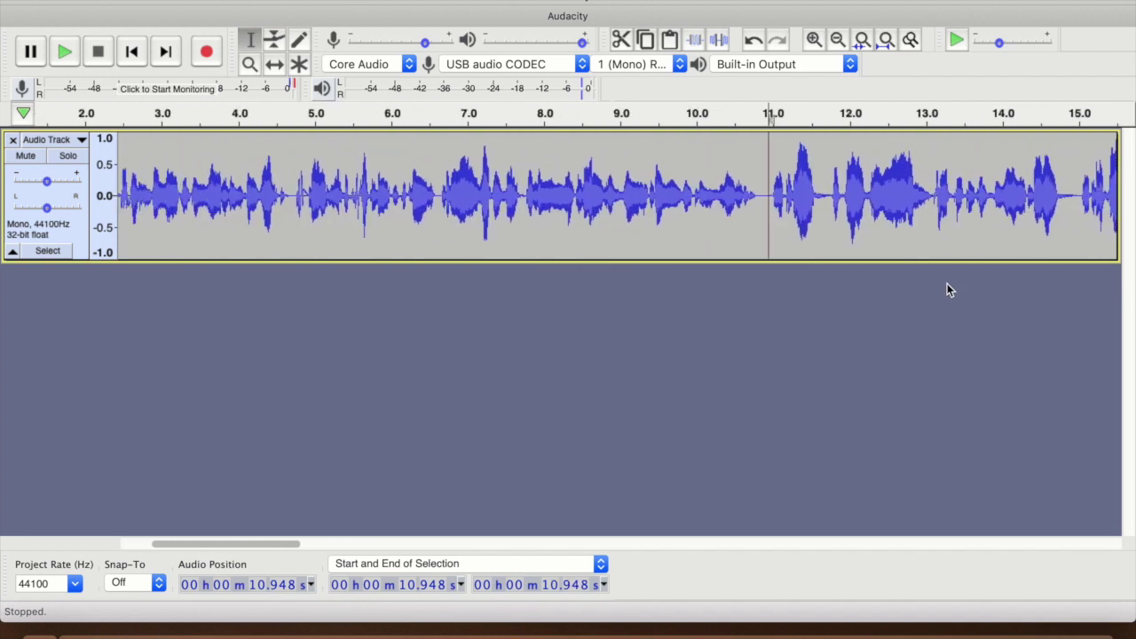
Step: Listen on from 10.948 seconds, delete the silence from 16.985 to 18.622 seconds, and play back from the cut
key("space")
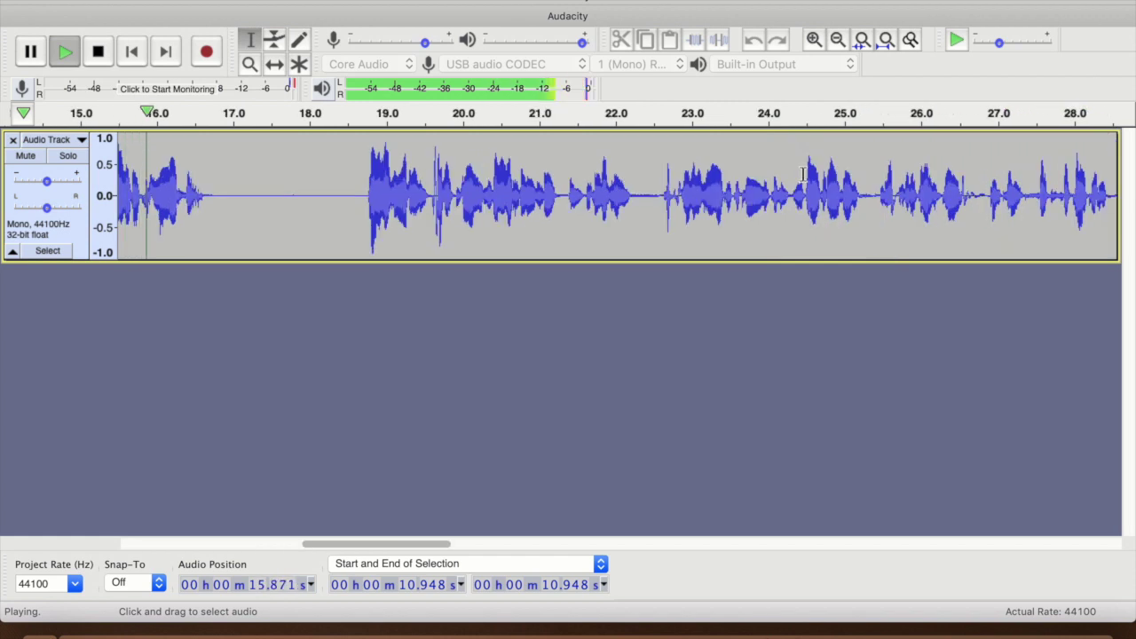
key("space")
left_click_drag(356, 195, 238, 196)
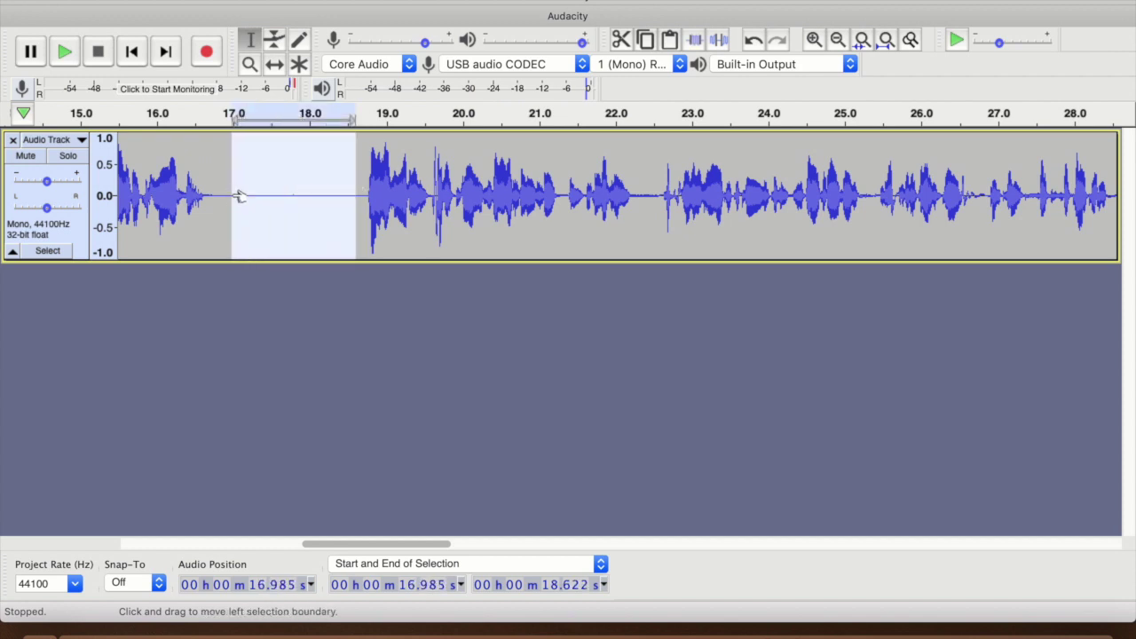
key("Delete")
key("space")
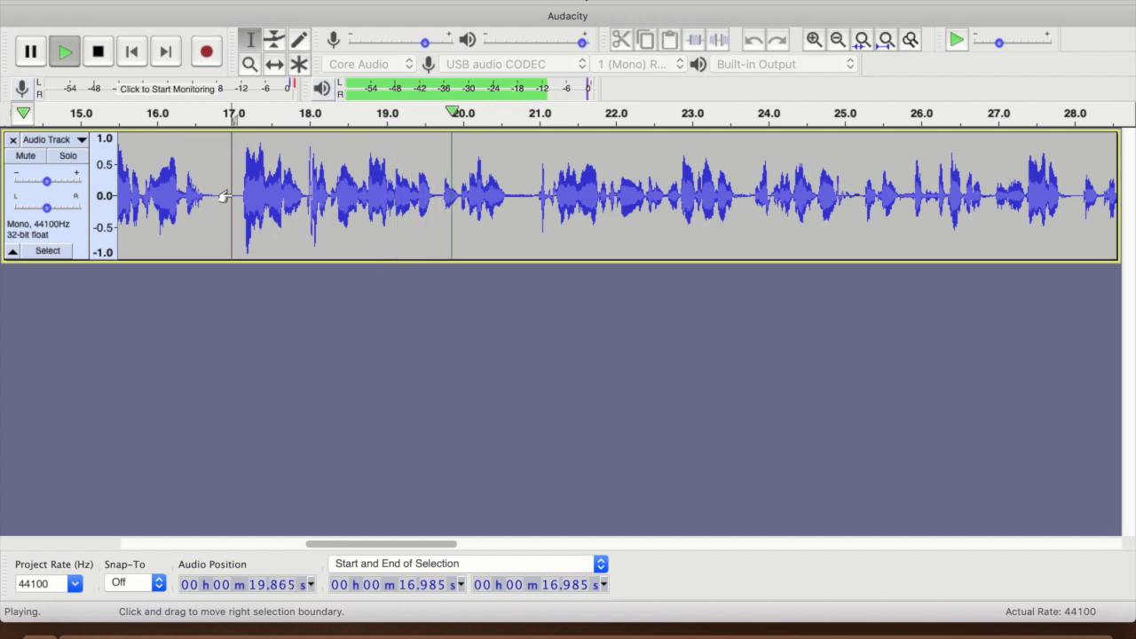
key("space")
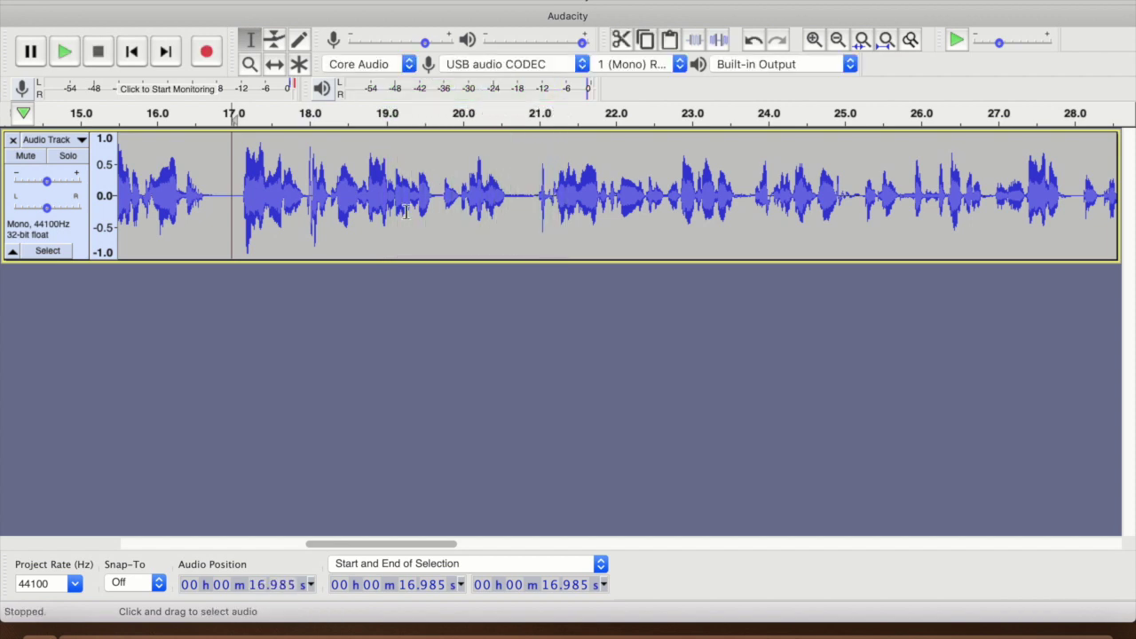
Step: Repeat the Fade Out effect on the breath between 20.538 and 20.956 seconds
left_click_drag(535, 196, 503, 195)
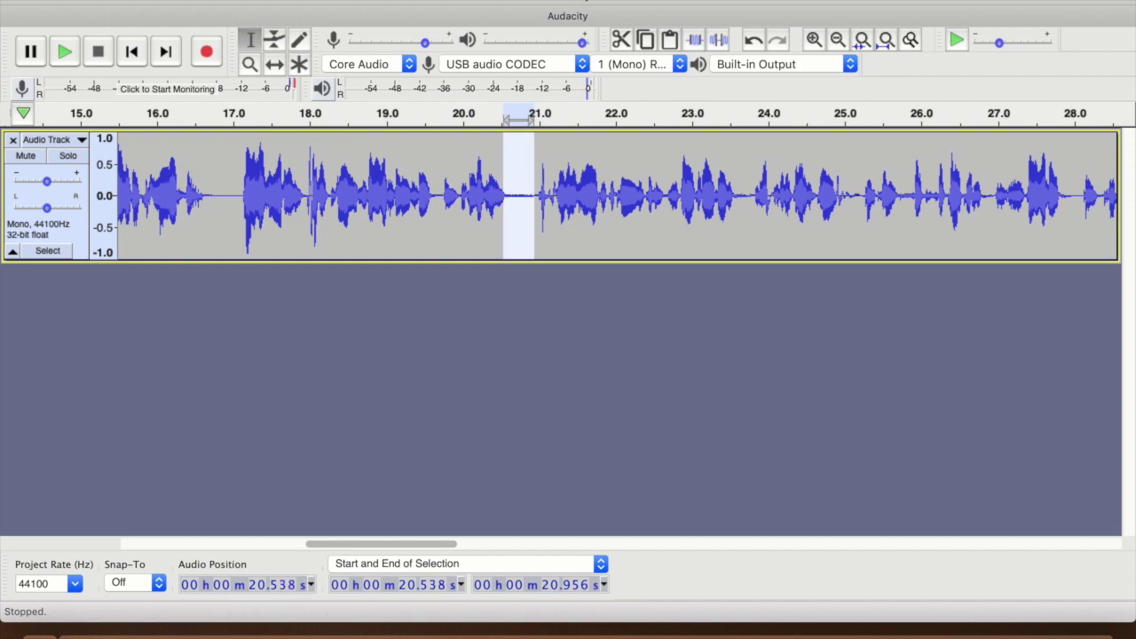
left_click(484, 0)
left_click(524, 21)
Step: Delete the audio from 20.573 to 20.793 seconds to tighten the pause, and play back from about 19.9 seconds
left_click_drag(524, 195, 506, 197)
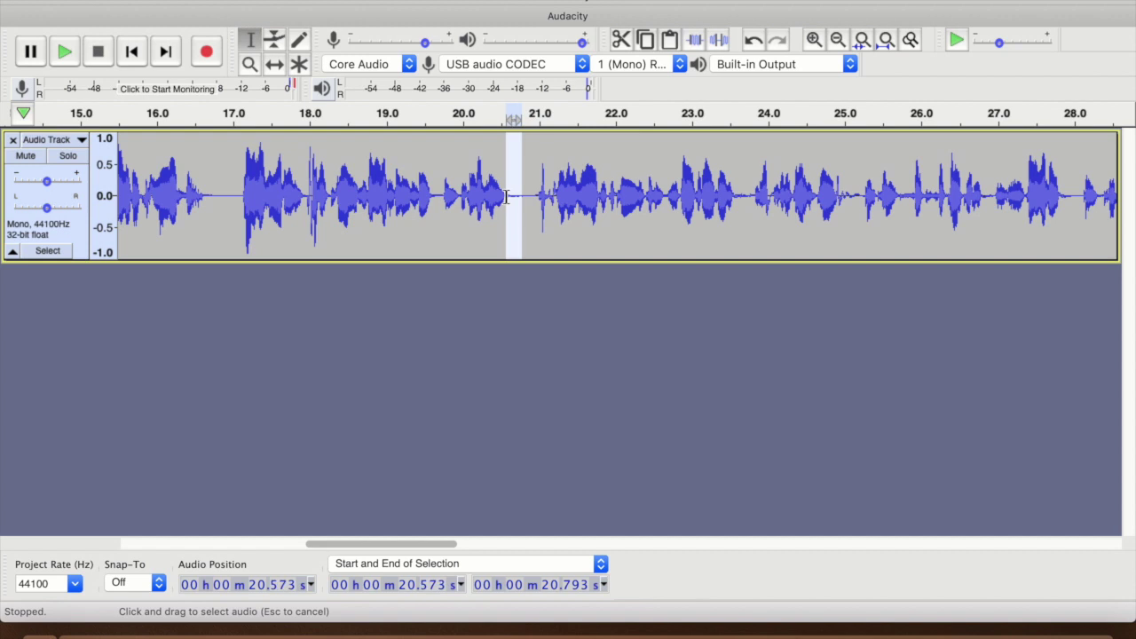
key("space")
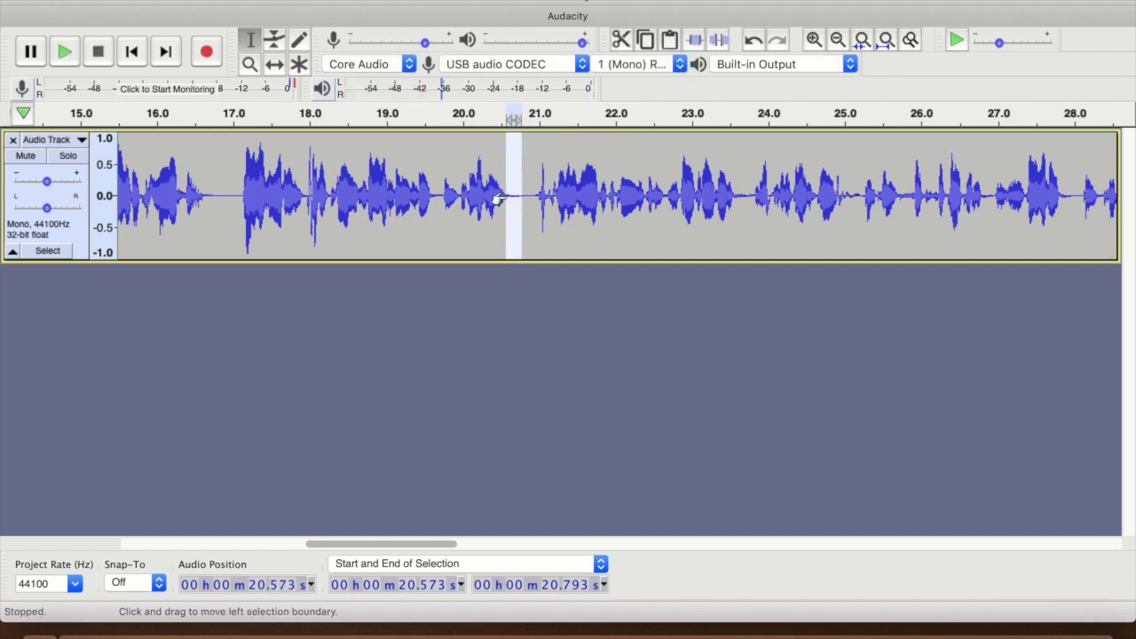
key("Delete")
left_click(457, 191)
key("space")
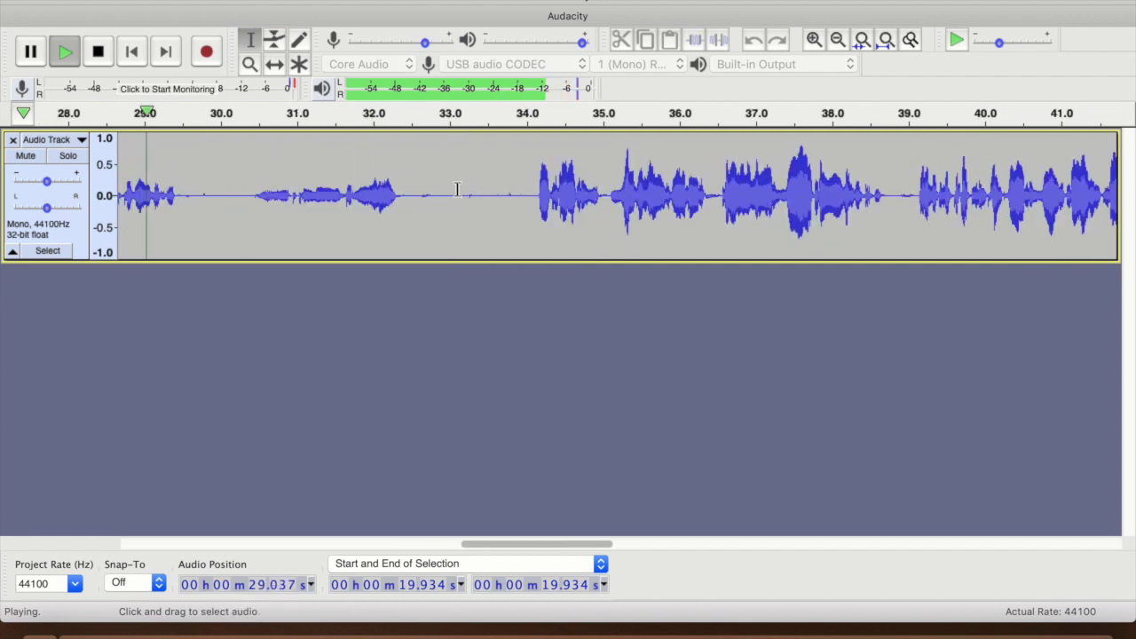
Step: Delete the silence from about 29.6 to 30.4 seconds and play back from 29.106 seconds
key("space")
left_click_drag(251, 195, 191, 208)
key("Delete")
left_click(152, 204)
key("space")
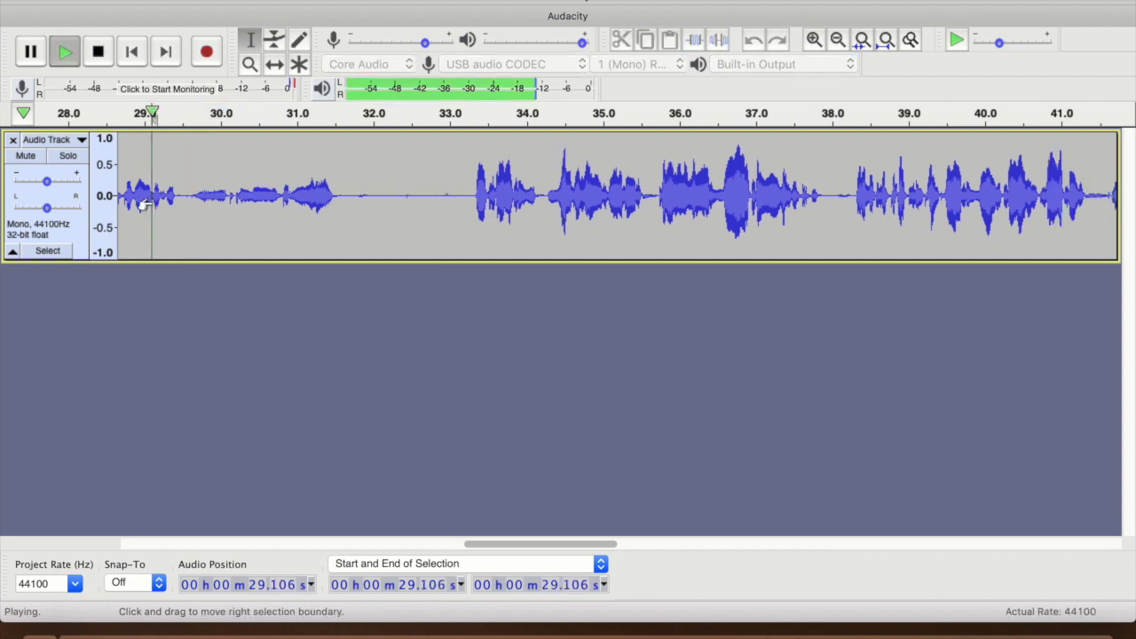
Step: Delete the unwanted take from 29.559 to about 33.2 seconds and play back from 28.909 seconds
key("space")
left_click_drag(186, 196, 462, 193)
key("Delete")
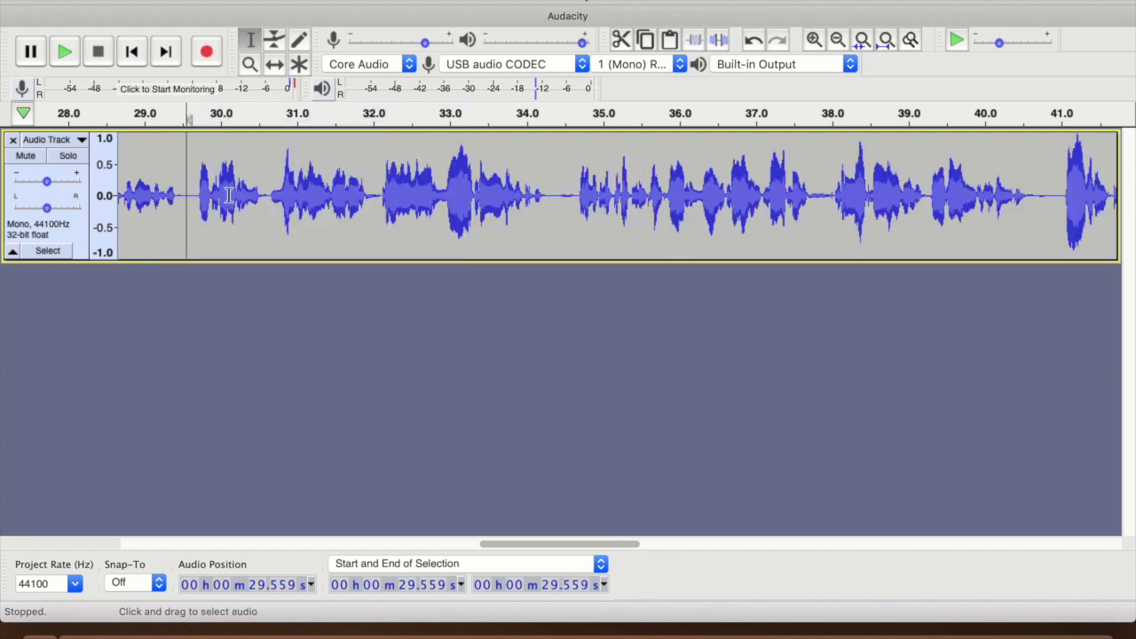
left_click(138, 206)
key("space")
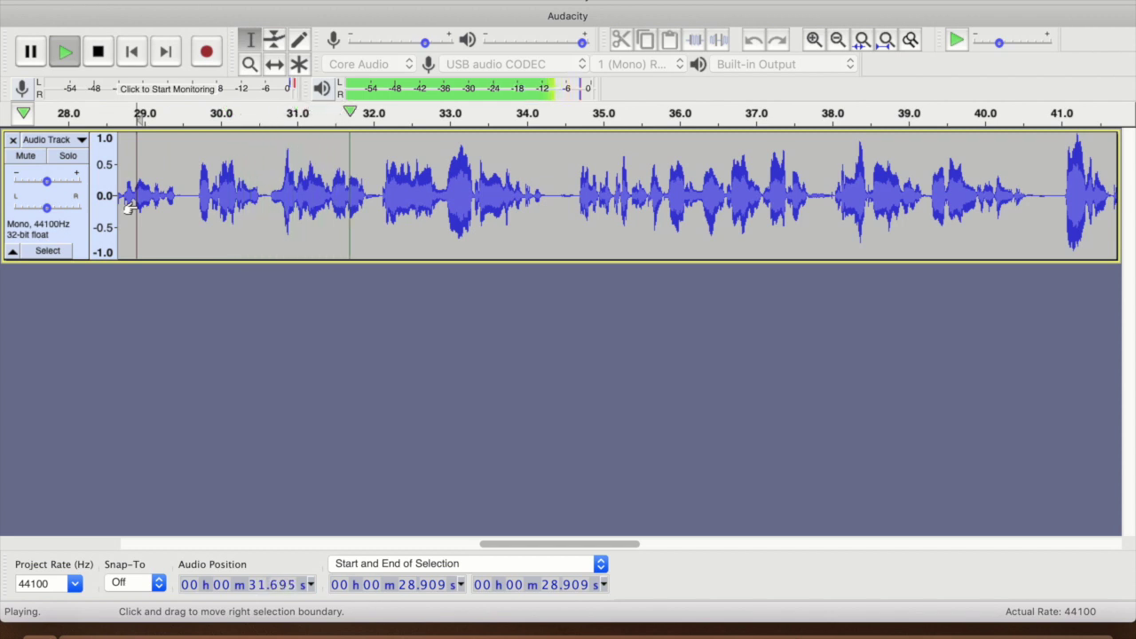
Step: Repeat the Fade Out effect on the breath between 31.869 and 32.136 seconds
key("space")
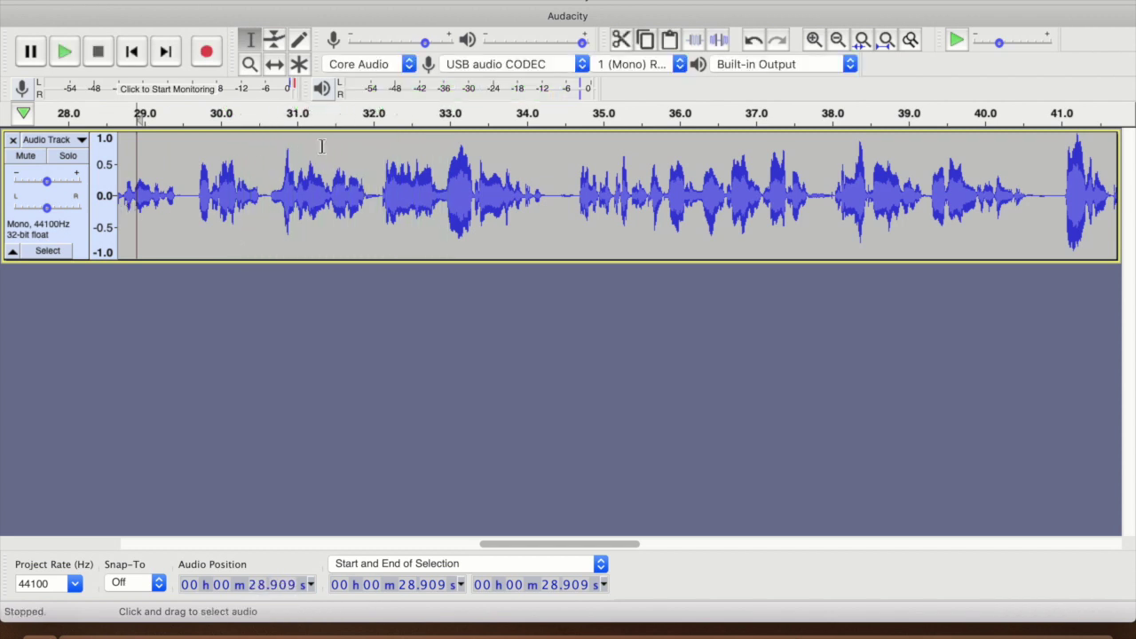
left_click_drag(384, 199, 364, 197)
left_click(504, 0)
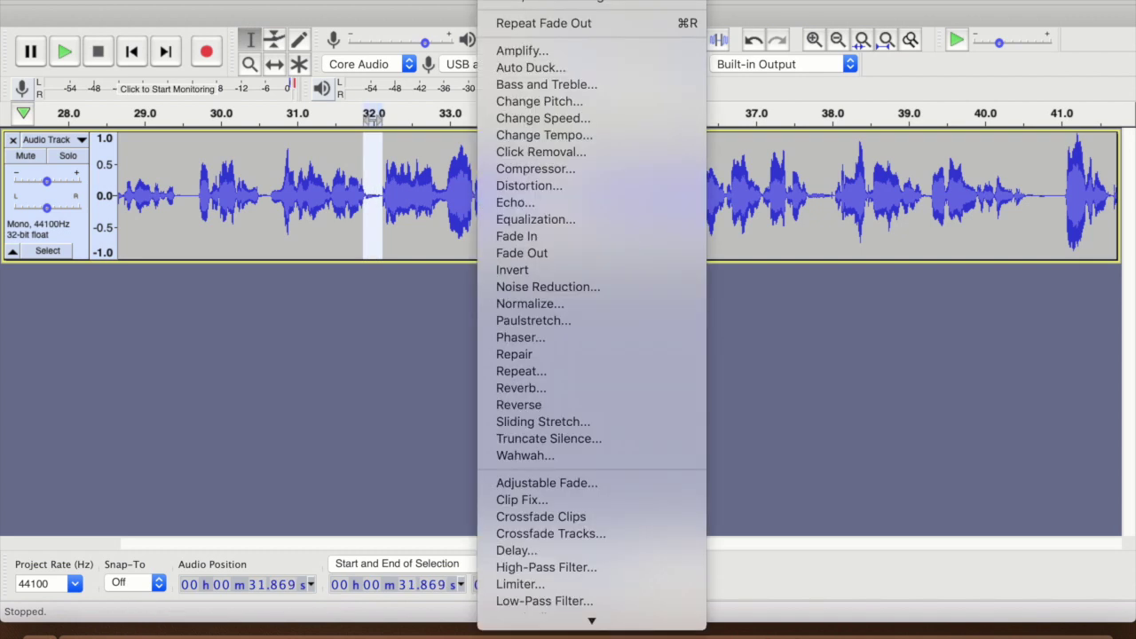
left_click(533, 23)
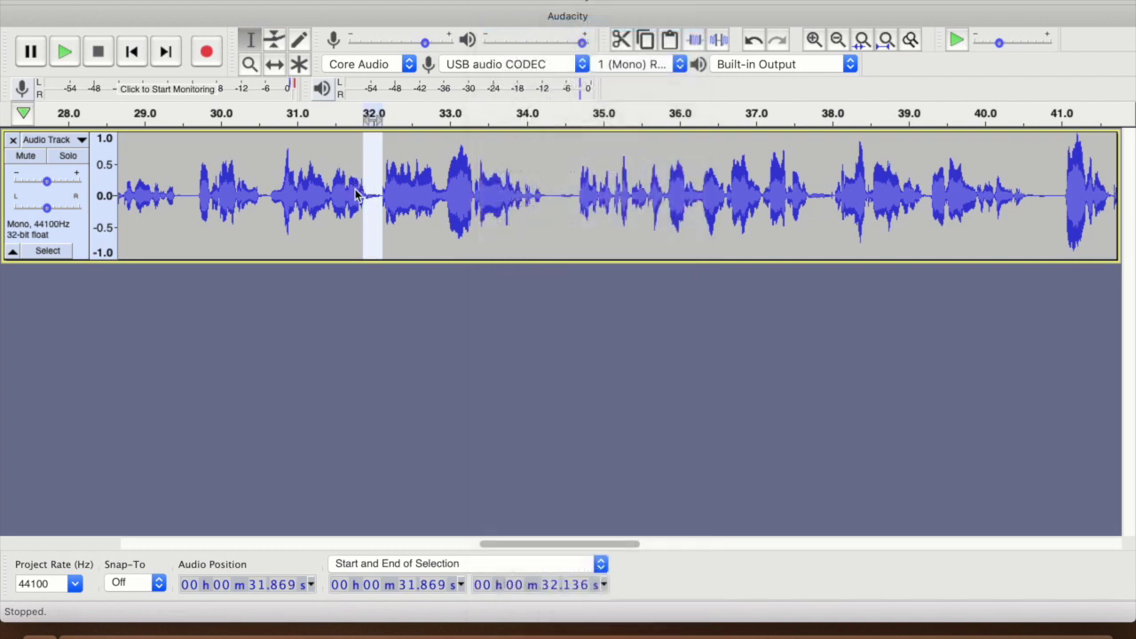
Step: Delete the audio from 31.881 to 32.032 seconds to tighten the pause, and play back from 31.289 seconds
left_click_drag(376, 197, 365, 197)
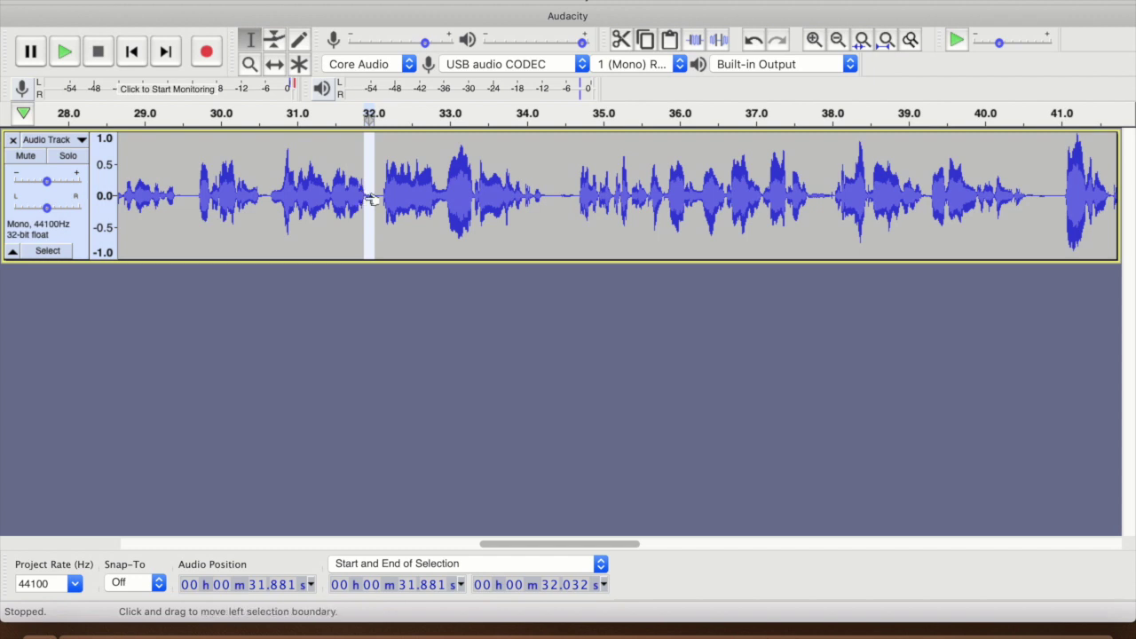
key("Delete")
left_click(319, 197)
key("space")
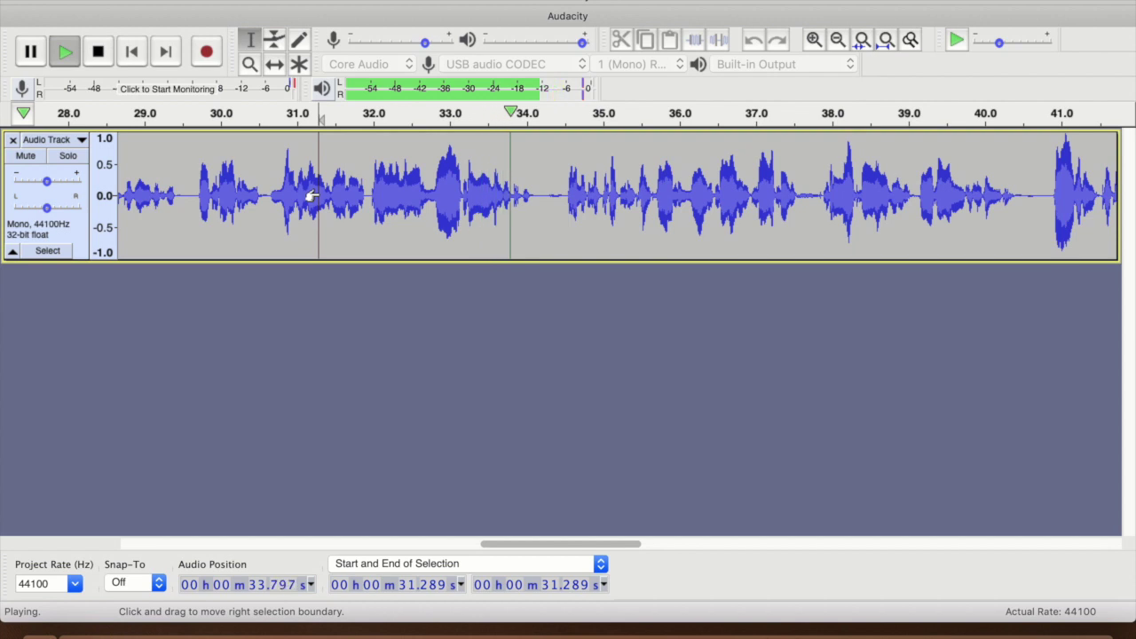
Step: Delete the pause from 34.226 to 34.505 seconds and play back across the cut from 33.251 seconds
key("space")
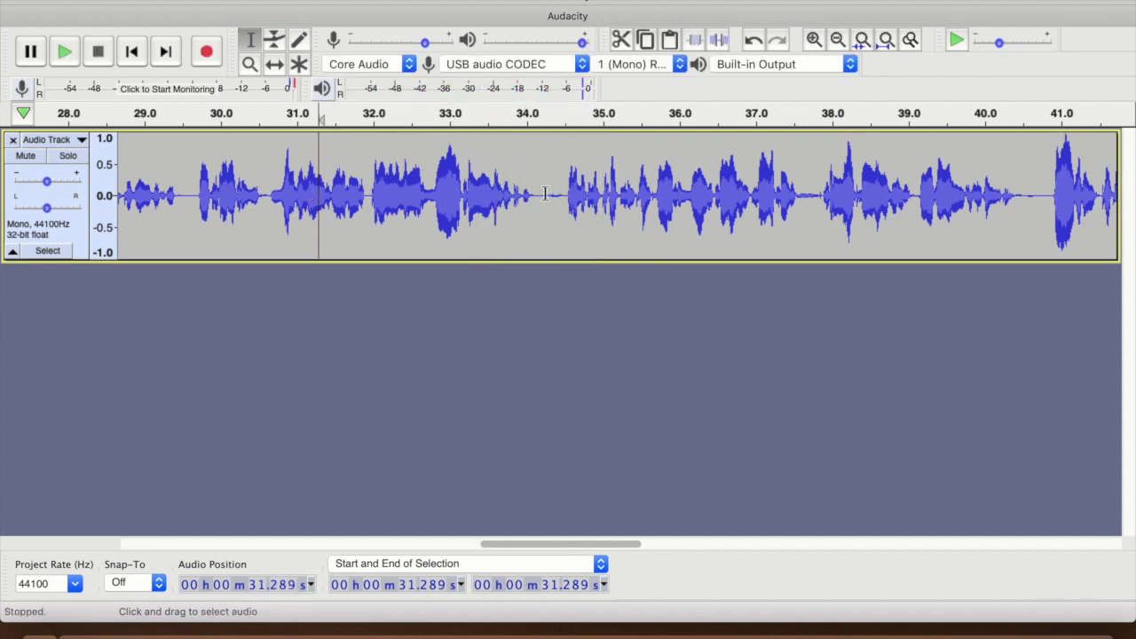
left_click_drag(565, 196, 544, 196)
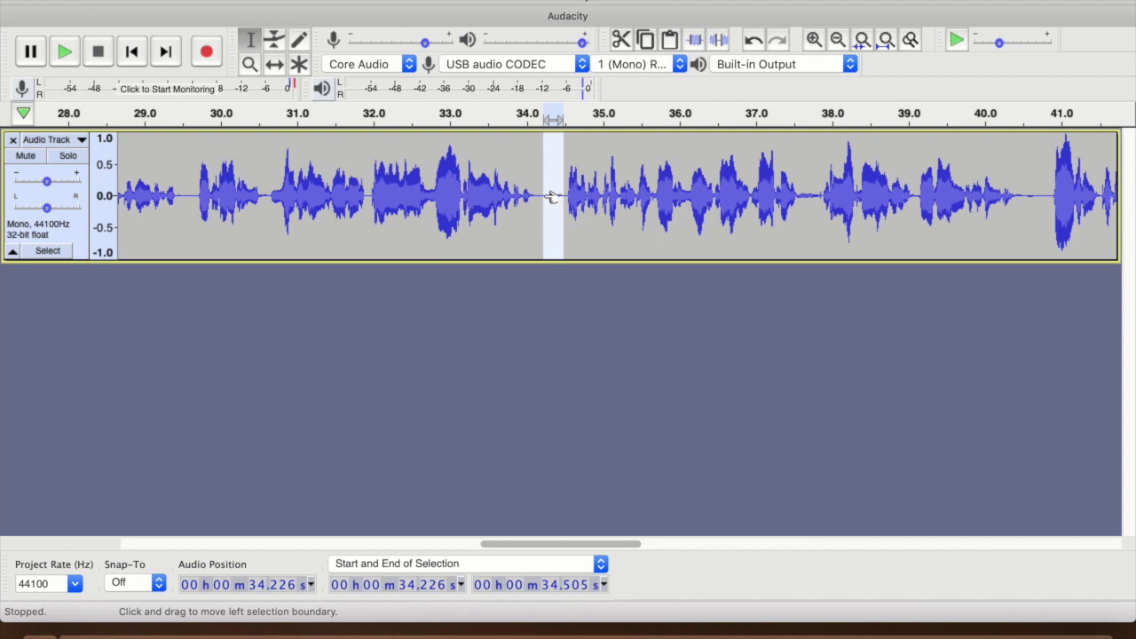
key("Delete")
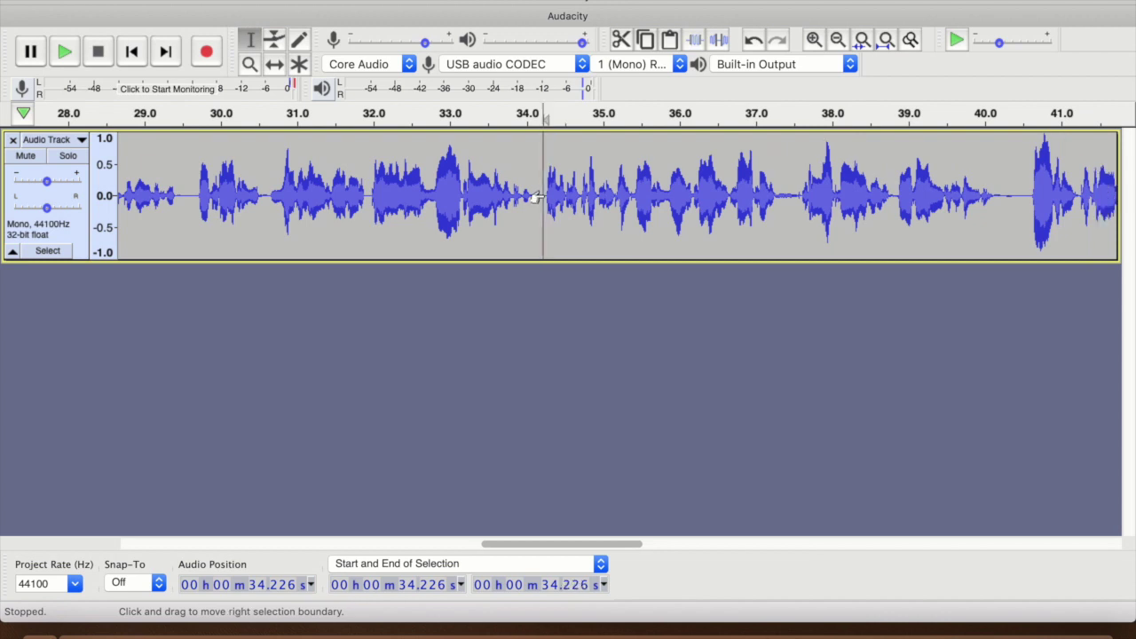
key("space")
key("space")
left_click(469, 204)
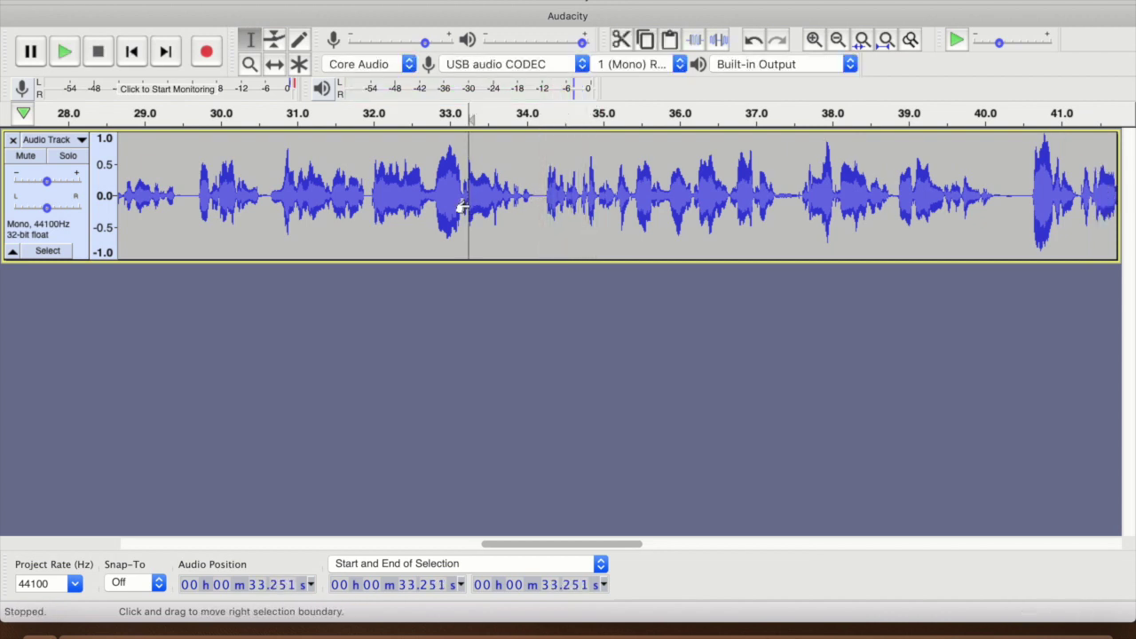
key("space")
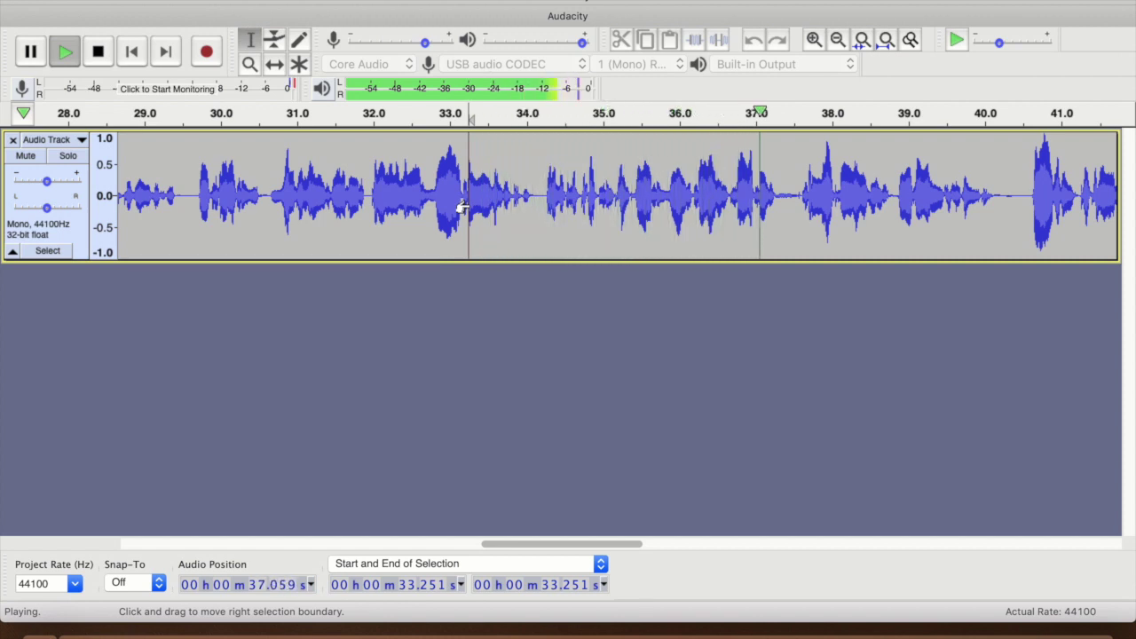
Step: Repeat the Fade Out effect on the breath from 37.245 to about 37.6 seconds
key("space")
left_click_drag(803, 197, 774, 197)
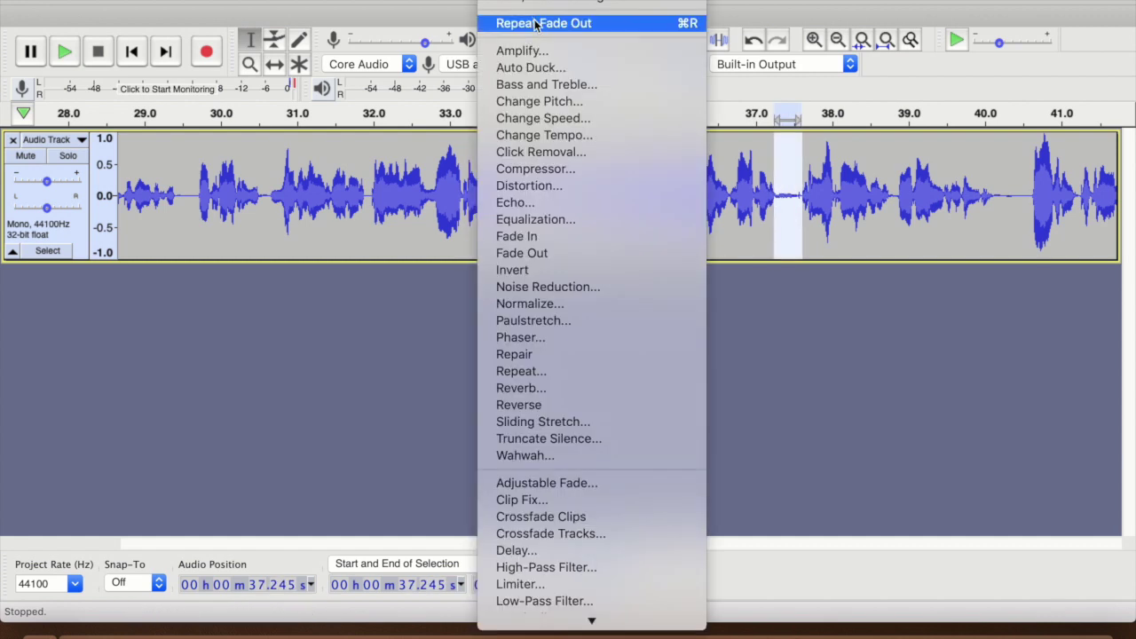
left_click(531, 18)
Step: Delete the audio from about 37.2 to 37.5 seconds to shorten the pause, and play back from 35.979 seconds
left_click_drag(795, 197, 774, 203)
key("Delete")
left_click(677, 197)
key("space")
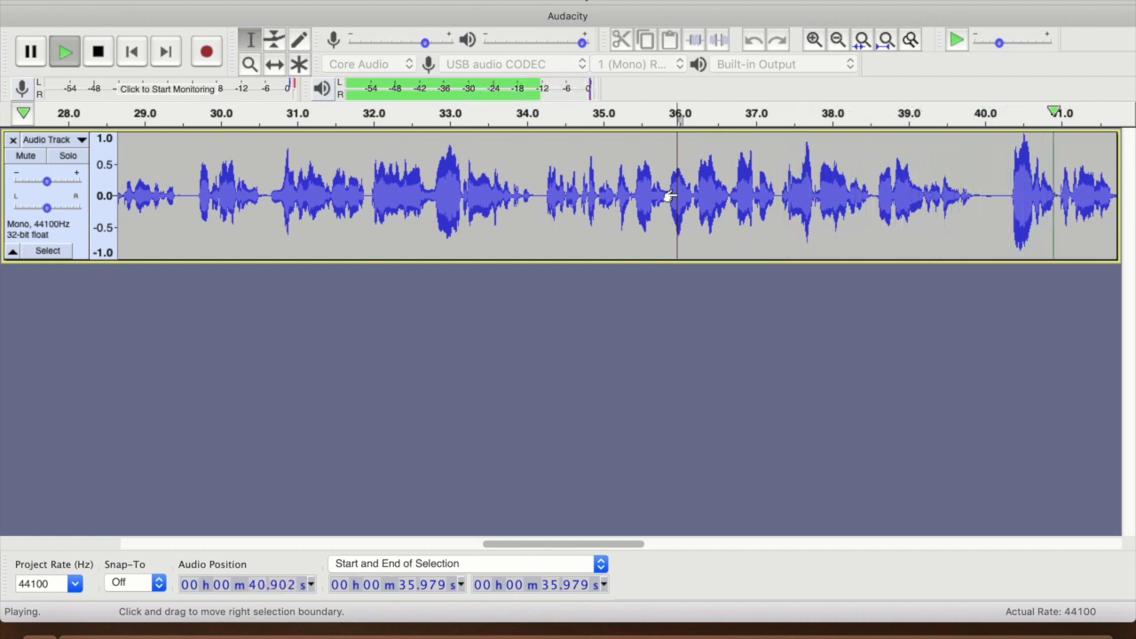
Step: Mark the pause between 40.020 and 40.298 seconds and play the audio from 38.499 seconds
key("space")
left_click_drag(1007, 198, 984, 199)
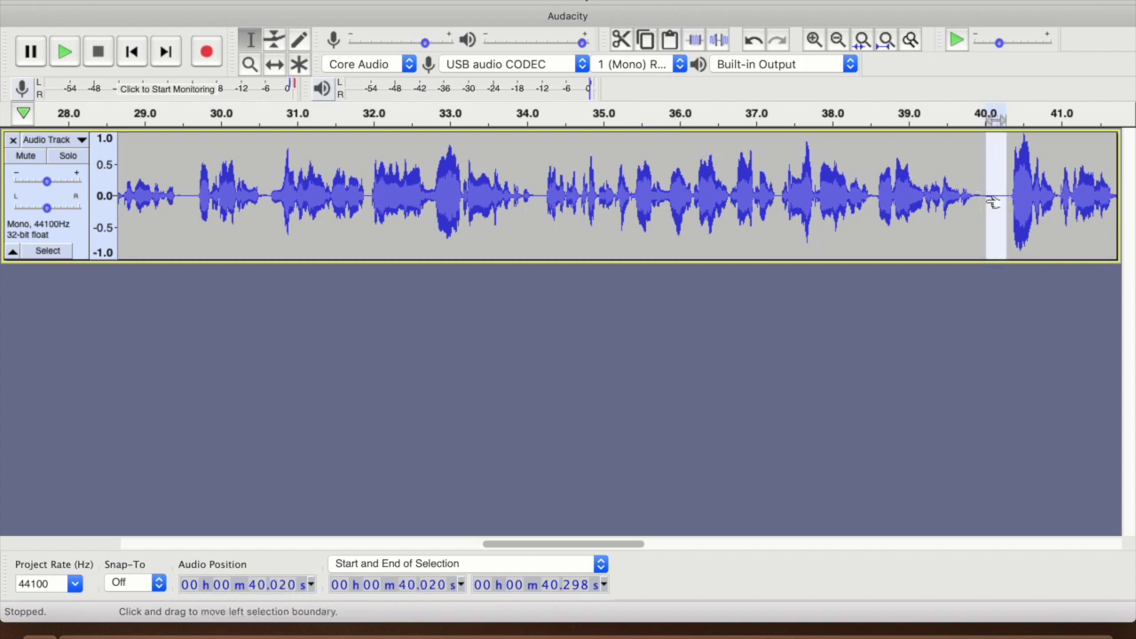
left_click(993, 202)
left_click(870, 201)
key("space")
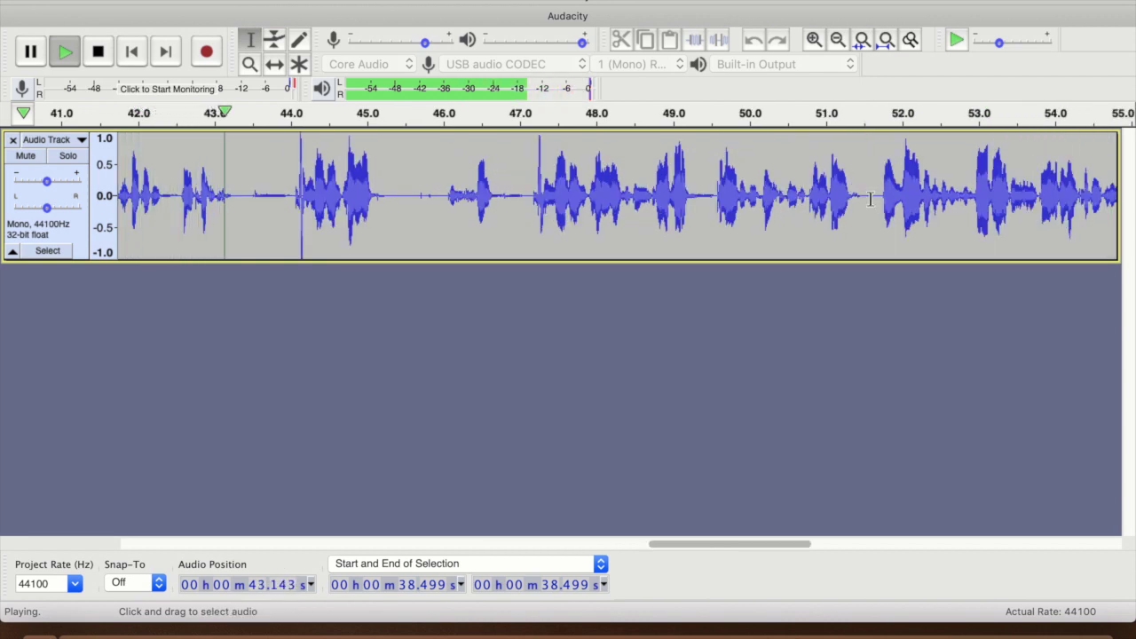
Step: Audition the breath between 43.410 and 44.002 seconds, delete it, and play back from 42.562 seconds
key("space")
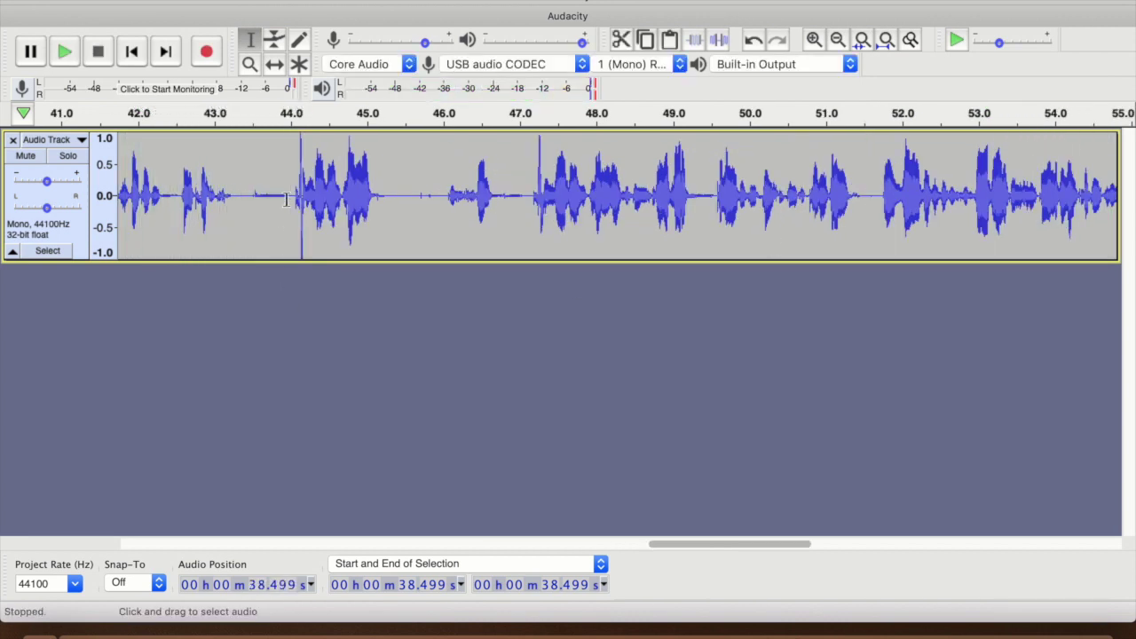
left_click_drag(291, 195, 246, 197)
key("space")
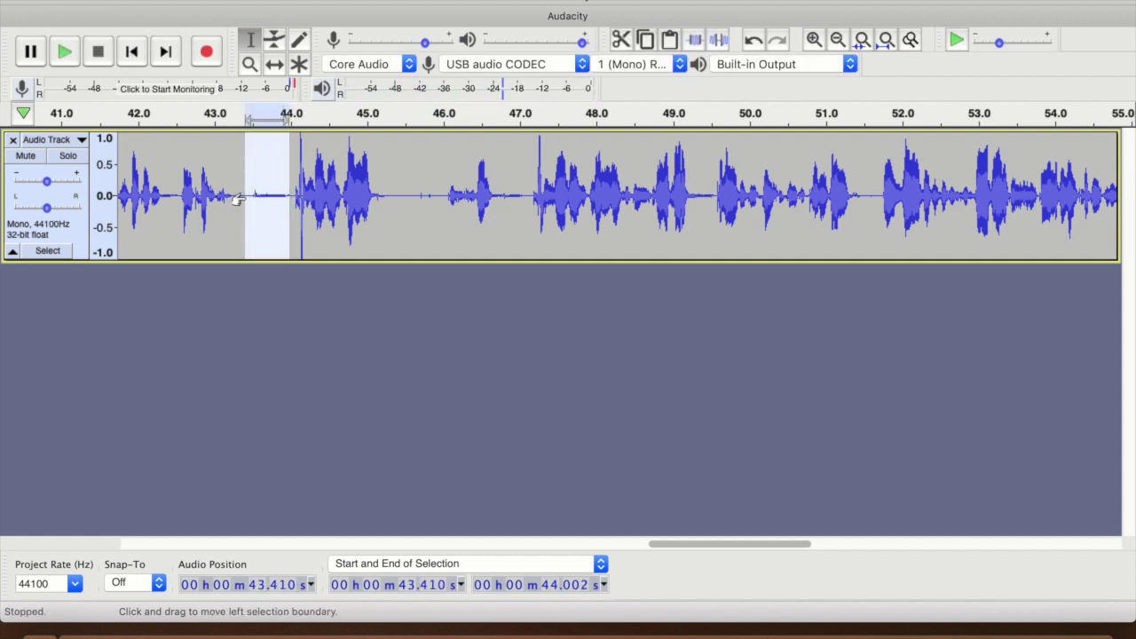
key("Delete")
left_click(181, 188)
key("space")
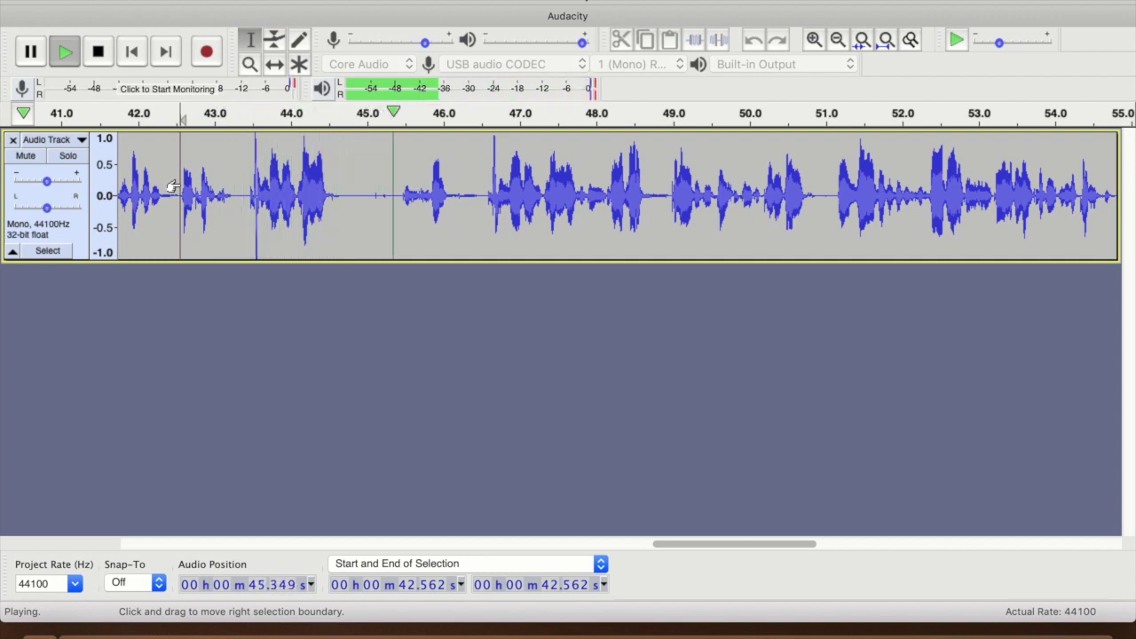
Step: Delete the abandoned take from 43.421 to 46.521 seconds and play back from 42.446 seconds
key("space")
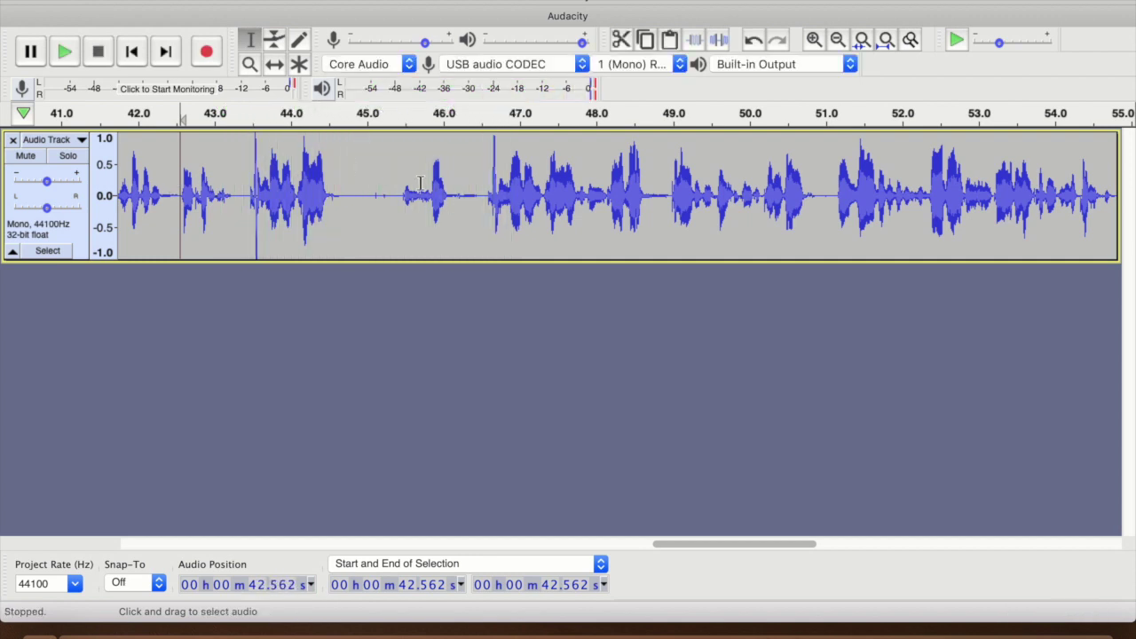
left_click_drag(478, 193, 251, 188)
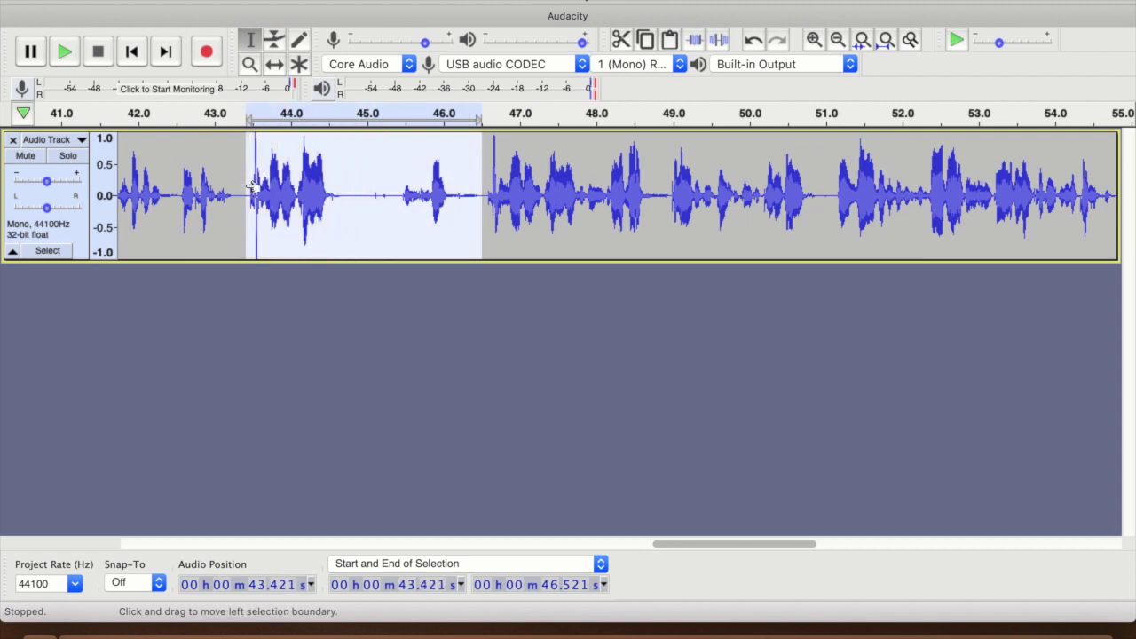
key("Delete")
left_click(171, 196)
key("space")
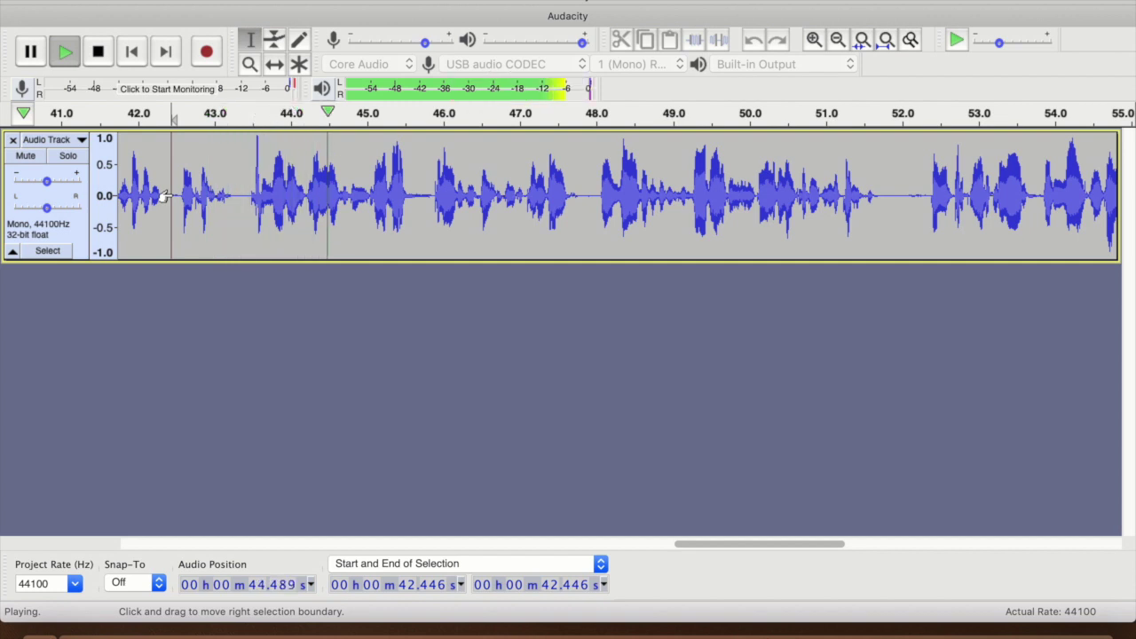
Step: Repeat the Fade Out effect on the breath between 45.500 and about 45.87 seconds
key("space")
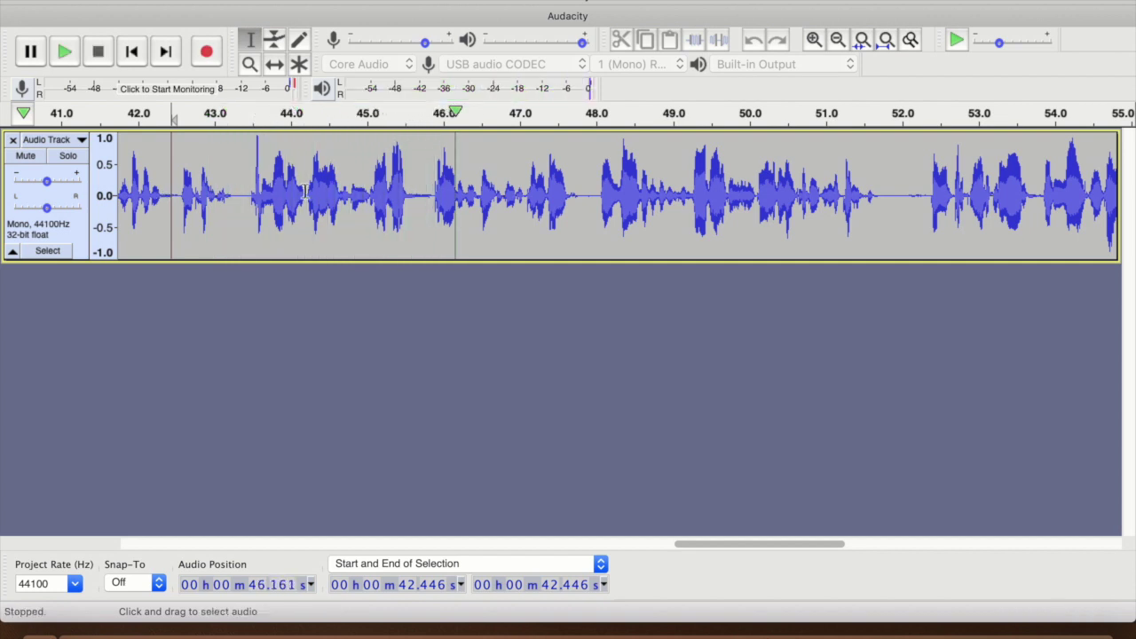
left_click_drag(434, 197, 406, 201)
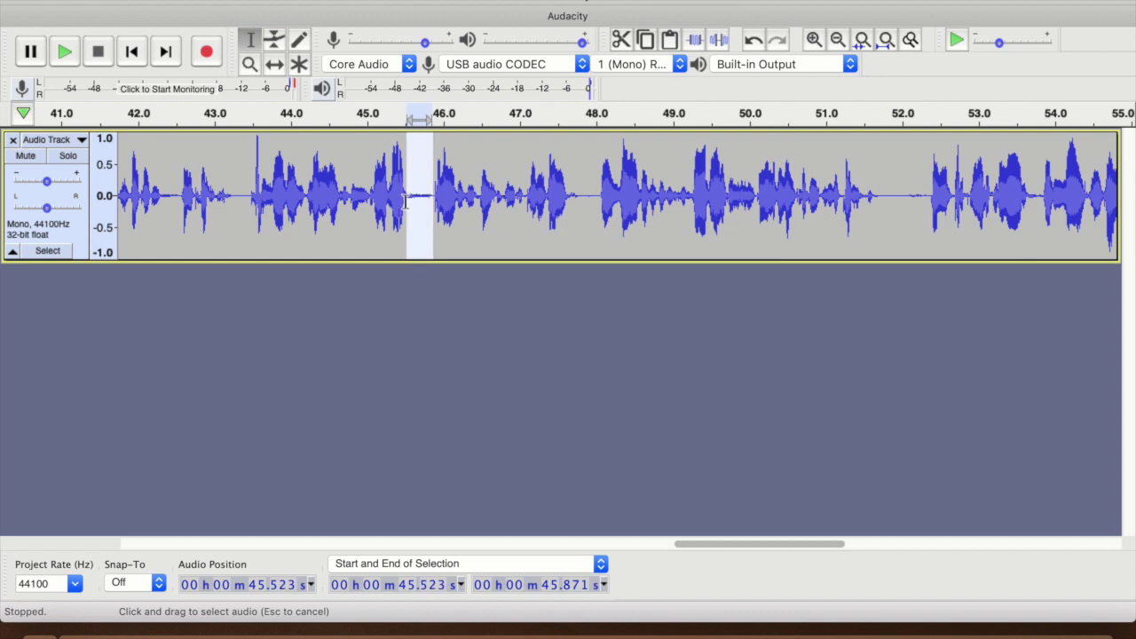
left_click(488, 0)
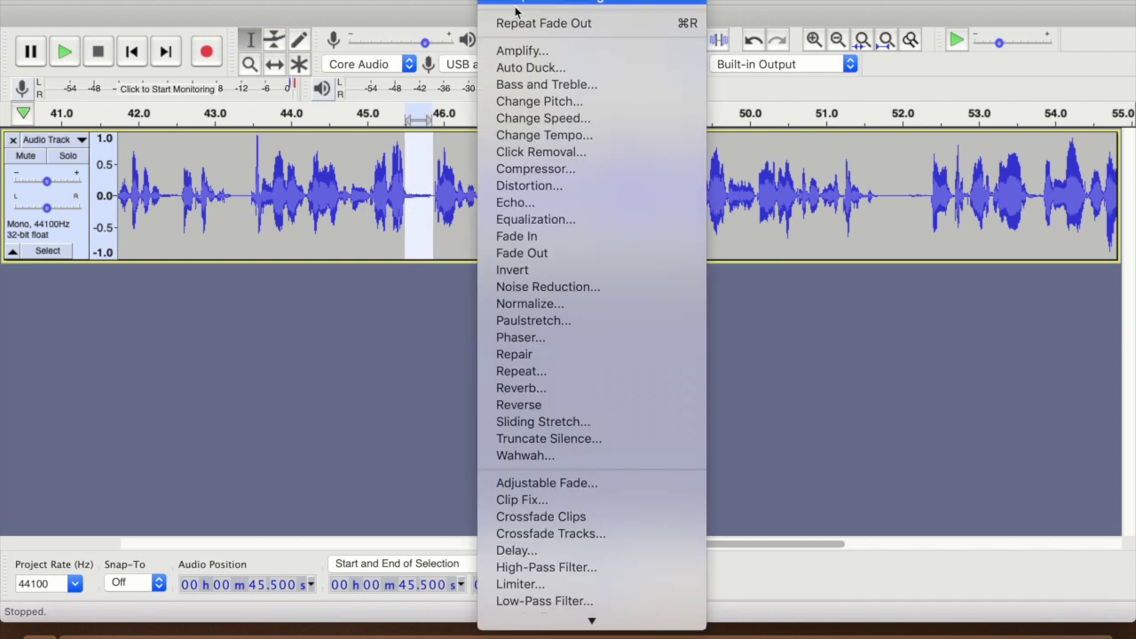
left_click(499, 20)
Step: Delete the audio from about 45.56 to 45.7 seconds to tighten the pause, and play back from 44.965 seconds
left_click_drag(422, 199, 410, 201)
key("Delete")
left_click(364, 203)
key("space")
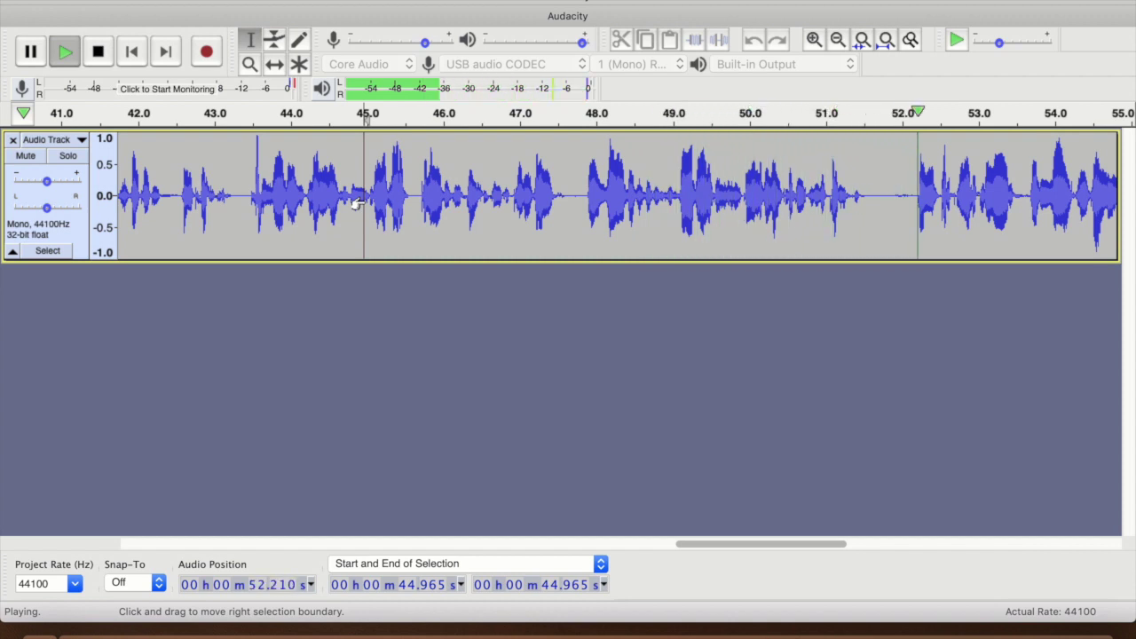
Step: Delete the silence from 51.699 to about 52.2 seconds and play on from the cut
key("space")
left_click_drag(916, 196, 880, 195)
key("Delete")
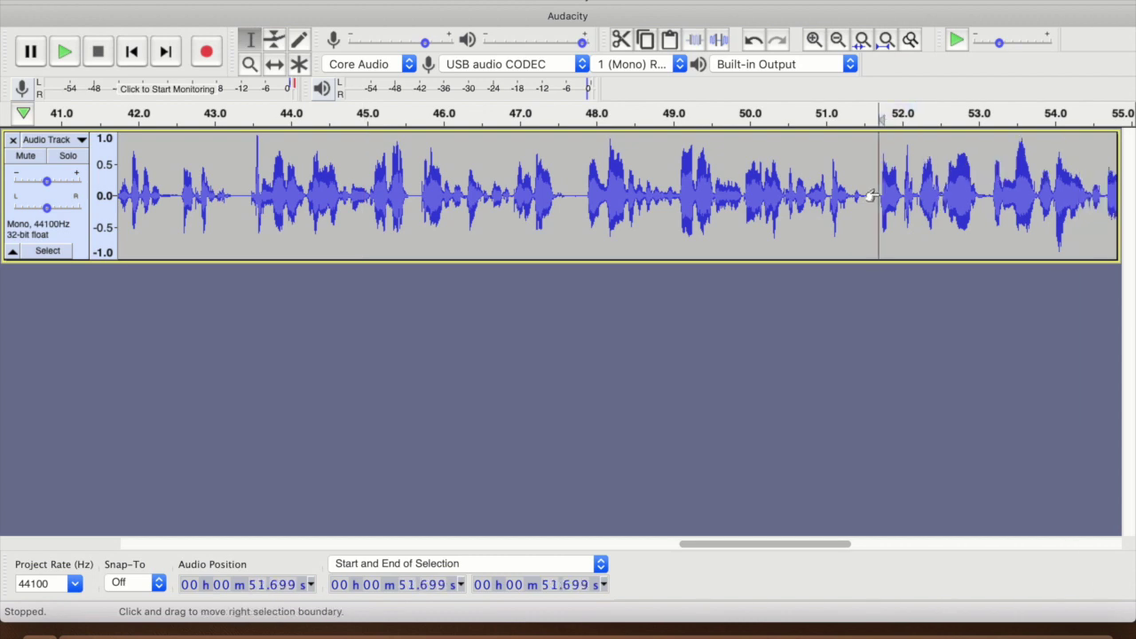
key("space")
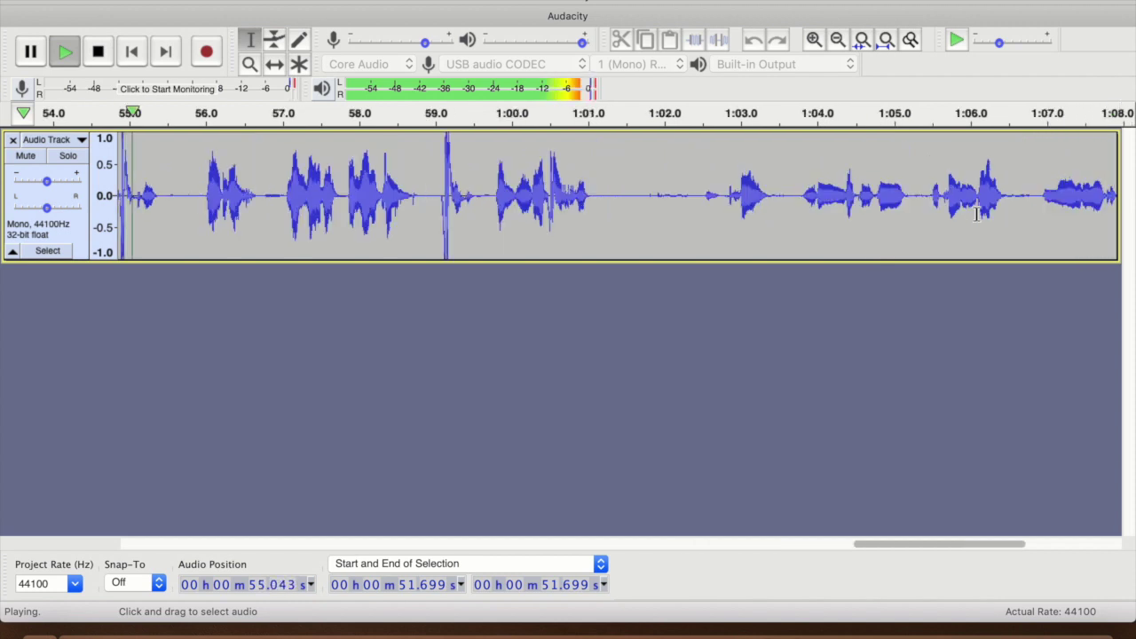
Step: Shorten the pause by deleting 55.507 to about 55.6 seconds and 55.658 to 55.774 seconds, and play back from 55.008 seconds
key("space")
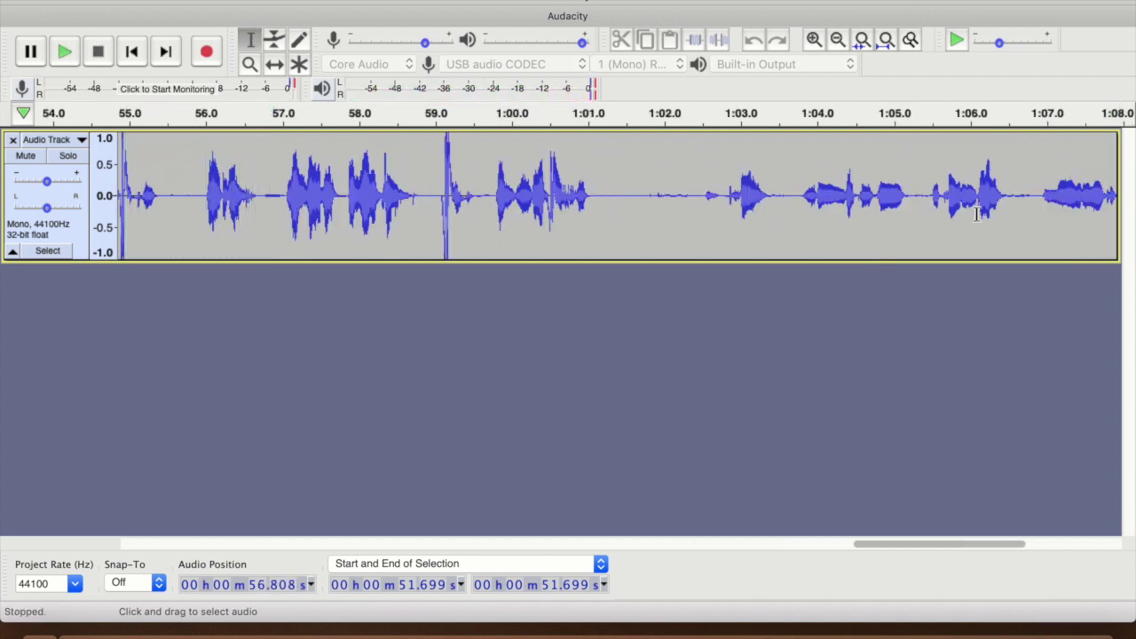
left_click_drag(168, 197, 174, 197)
key("Delete")
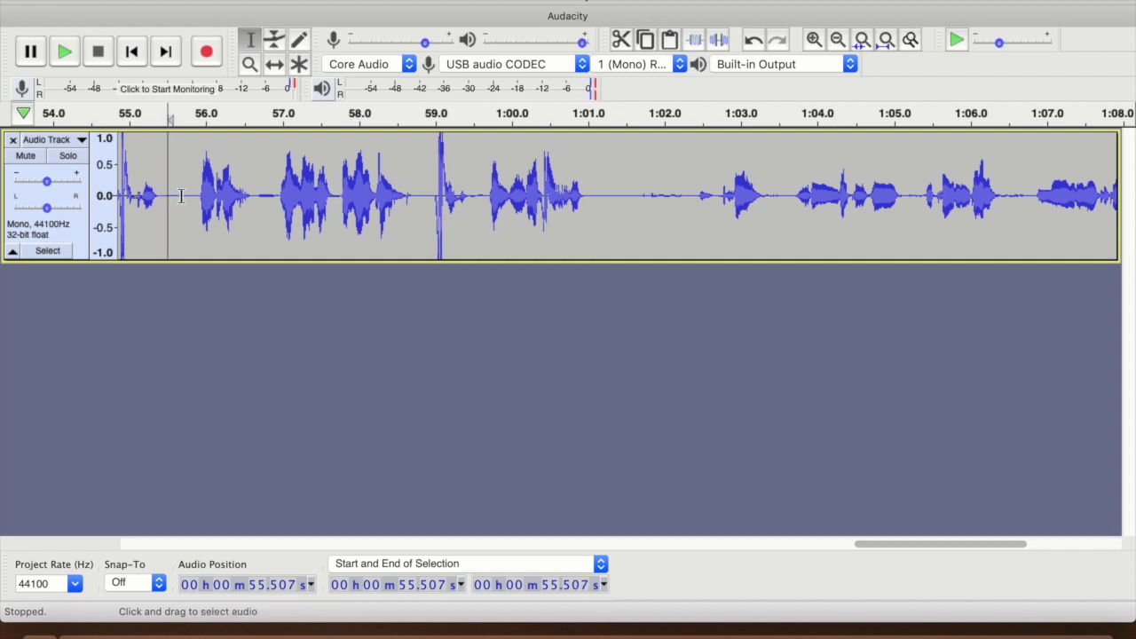
left_click_drag(188, 194, 181, 193)
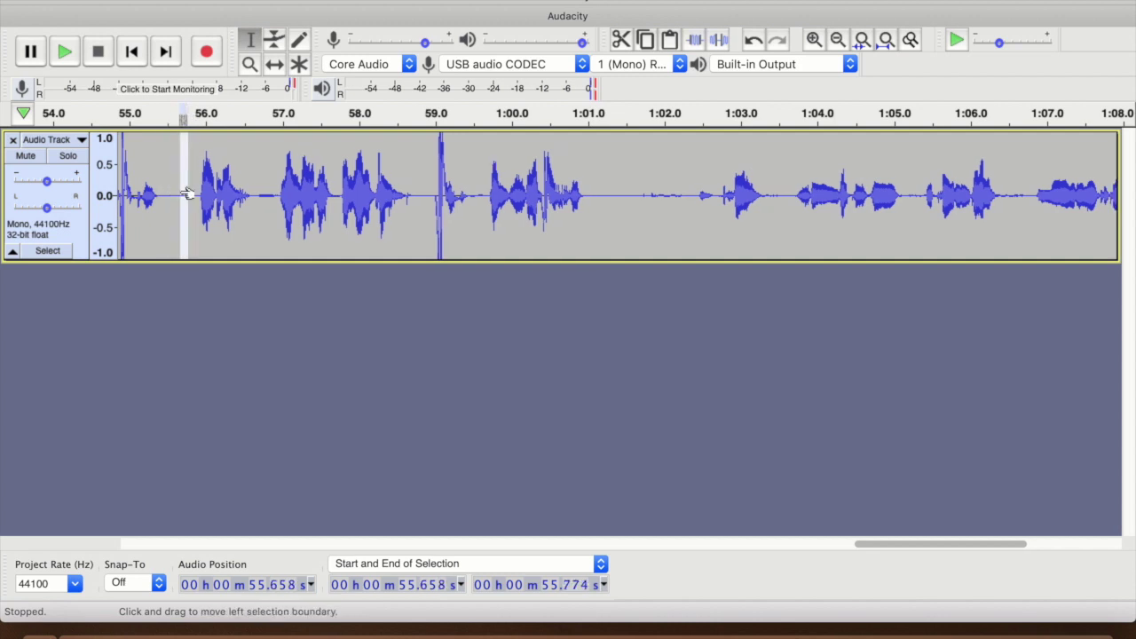
key("Delete")
left_click(130, 195)
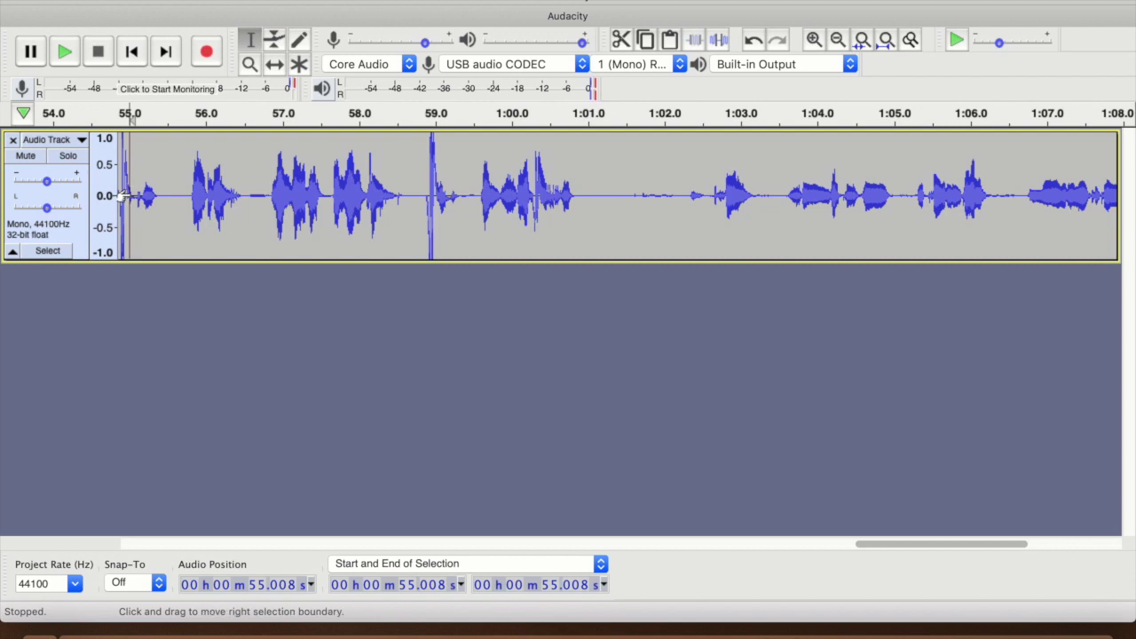
key("space")
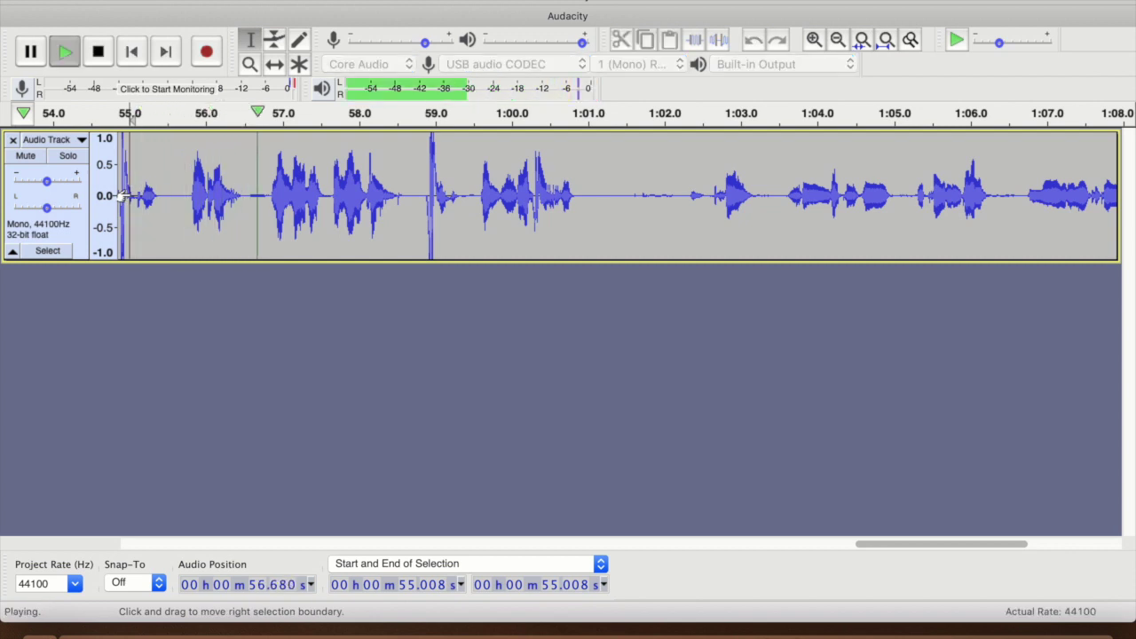
key("space")
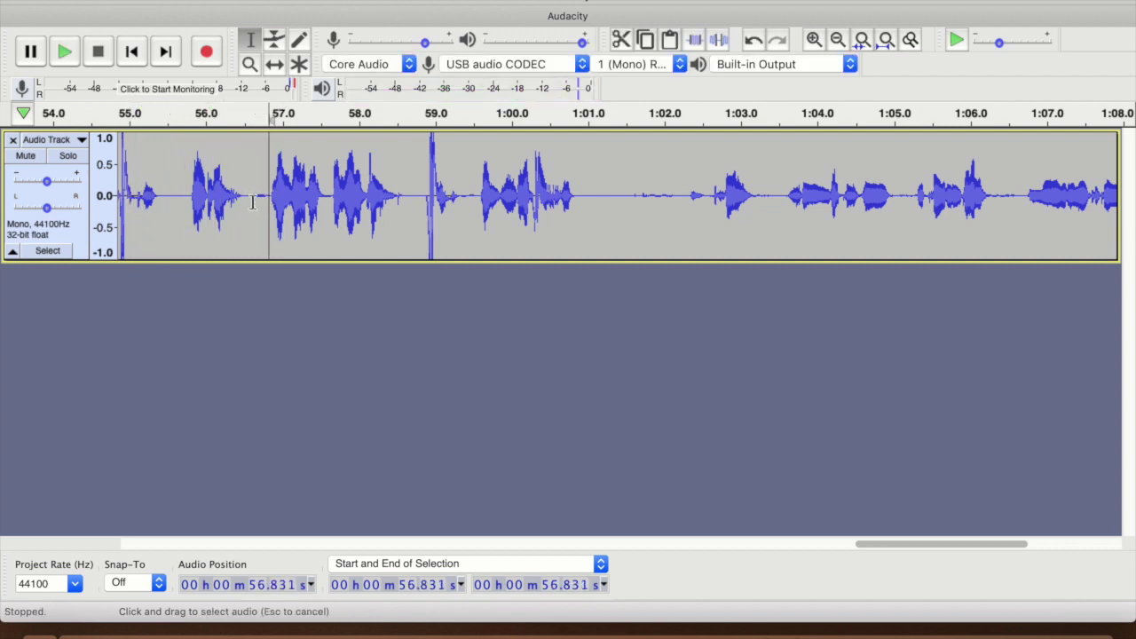
Step: Shorten the pause by deleting the audio from 56.575 to 56.831 seconds, and play back from 55.565 seconds
left_click_drag(269, 199, 249, 199)
key("Delete")
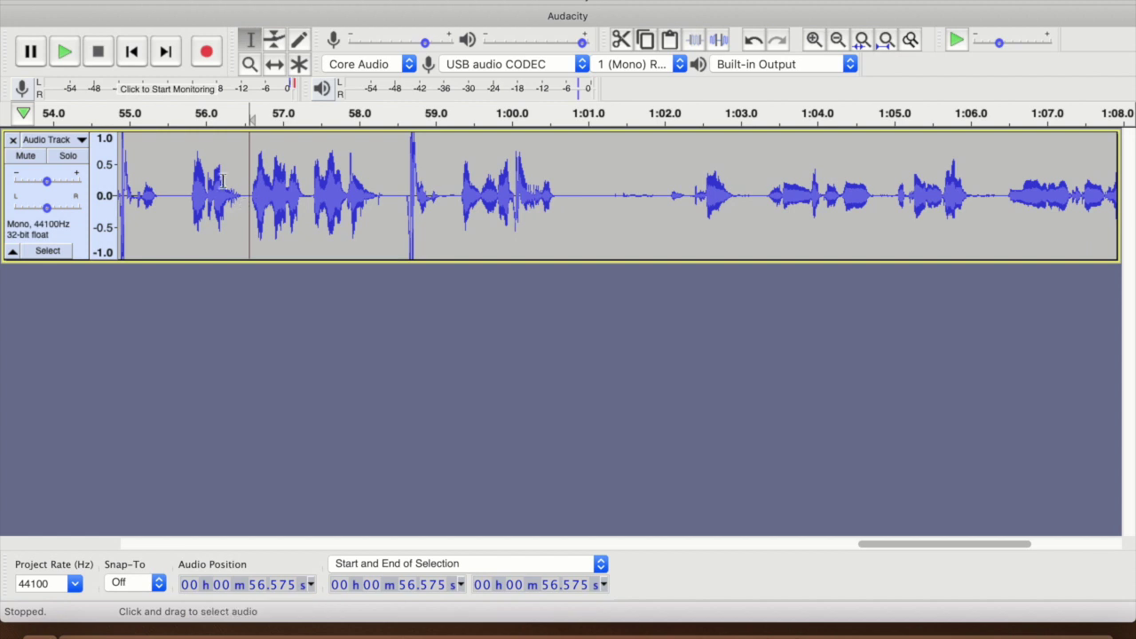
left_click(173, 195)
key("space")
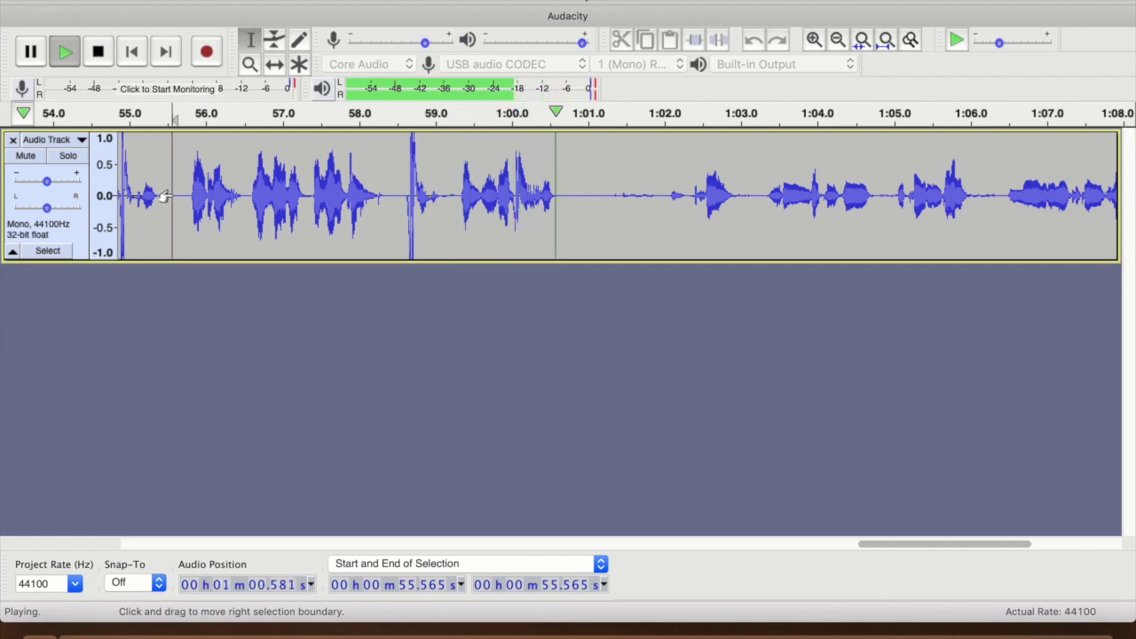
Step: Audition the audio from 1:02.044, and delete everything from 1:01.080 to the end of the recording
left_click_drag(574, 195, 657, 195)
left_click(667, 197)
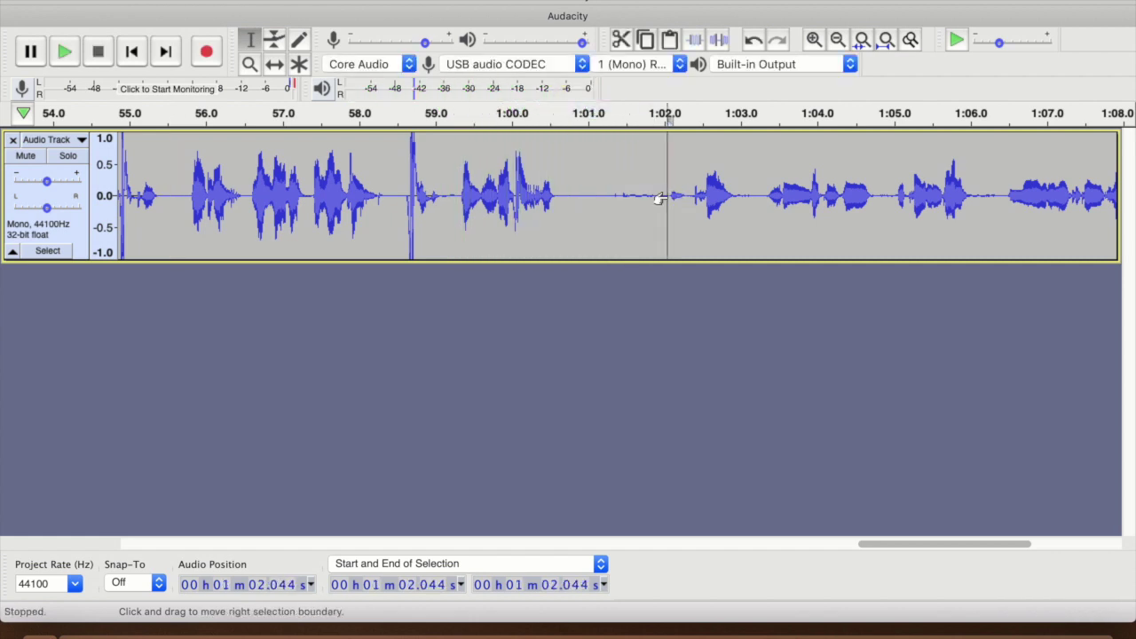
key("space")
key("space")
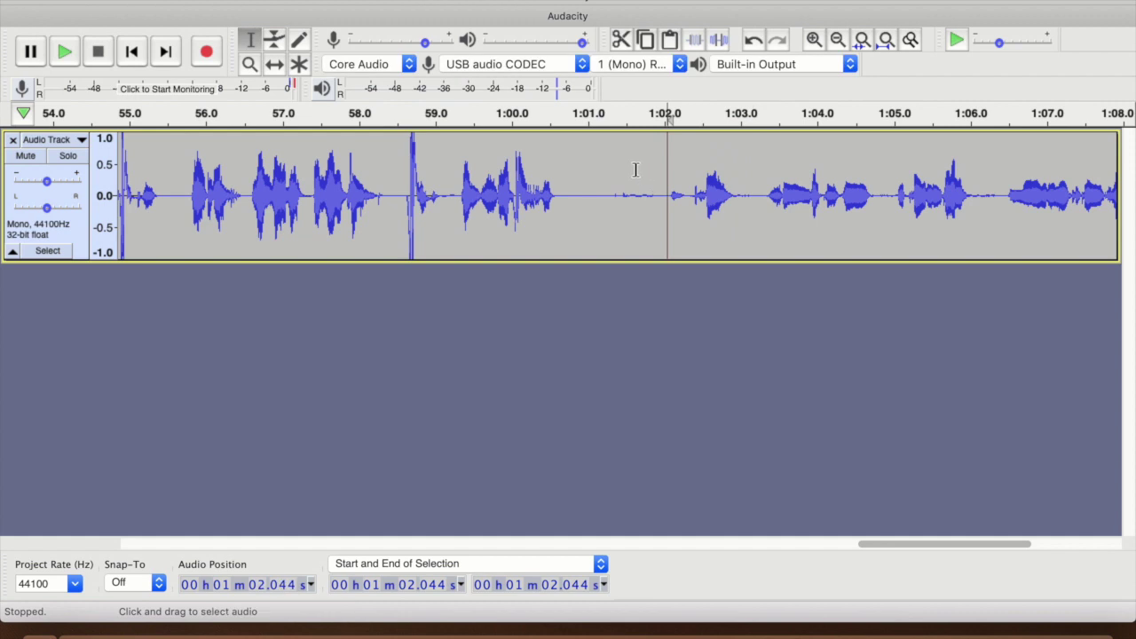
left_click_drag(595, 190, 1133, 225)
key("Delete")
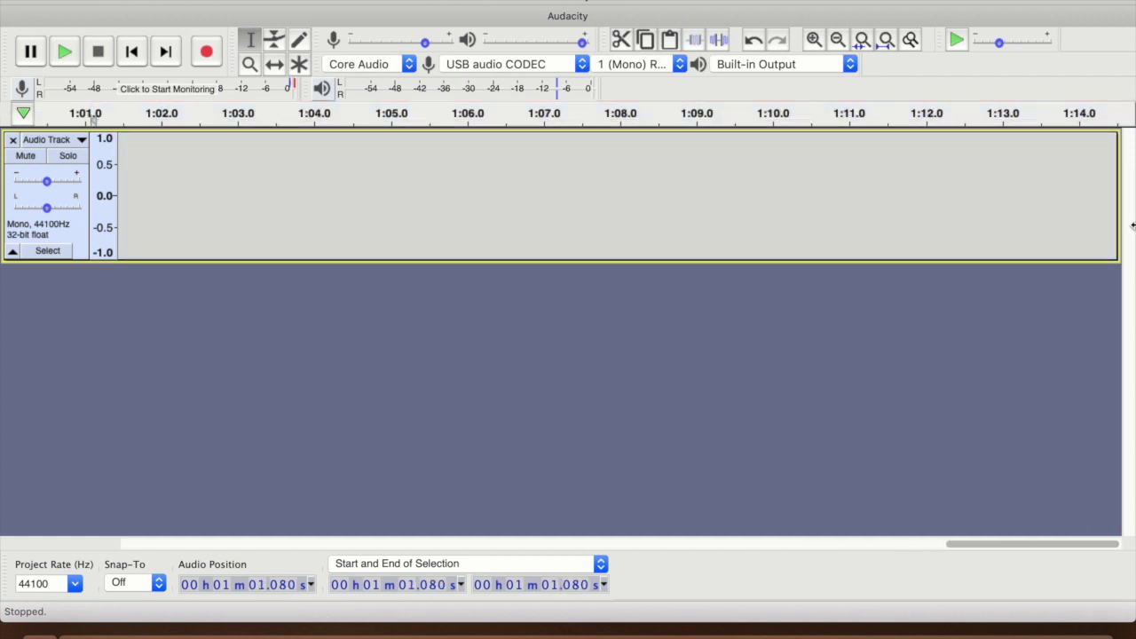
Step: Play the whole edited recording from its start at 0.093 seconds to check the edits
scroll(347, 363, "left", 20)
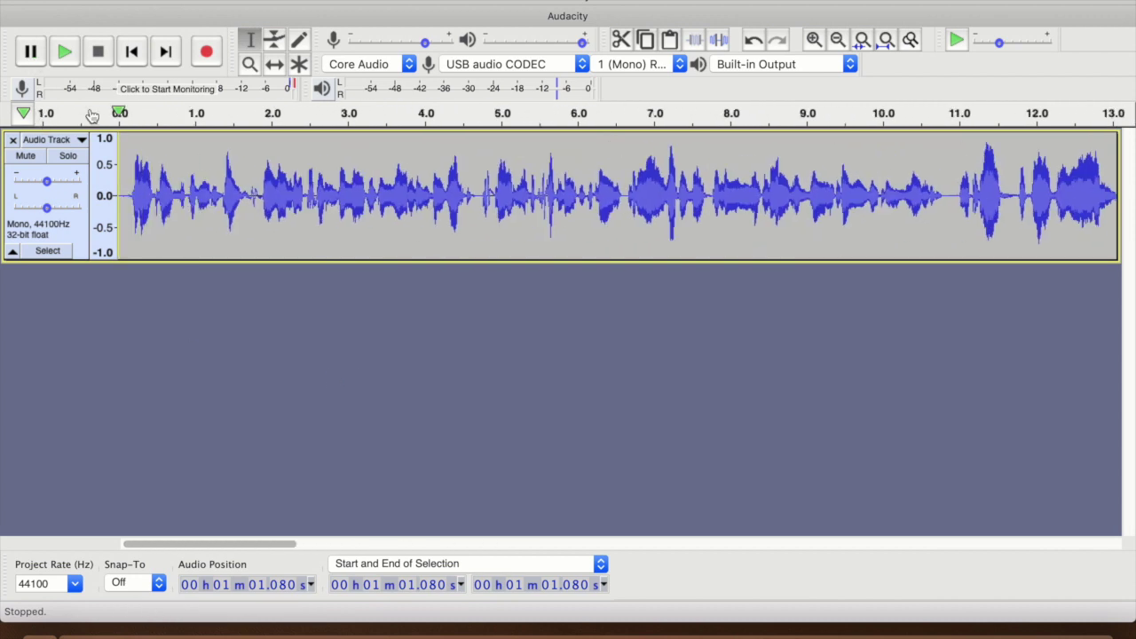
left_click(126, 189)
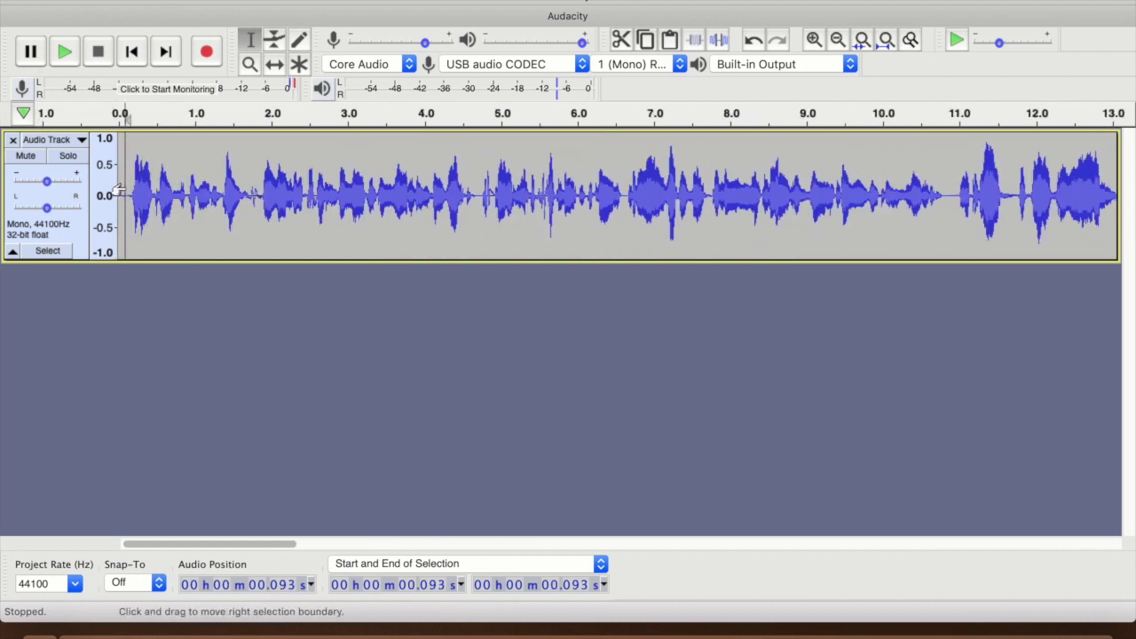
key("space")
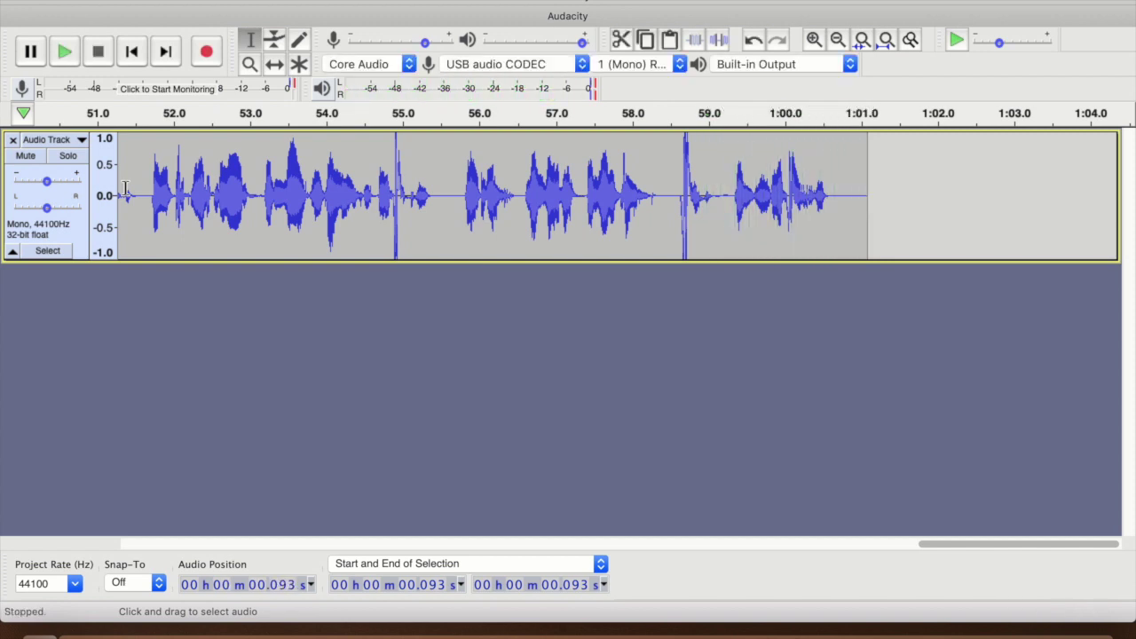
Step: Export the recording to Downloads as a 128 kbps constant bit rate MP3 named Mandy Audition
left_click(124, 2)
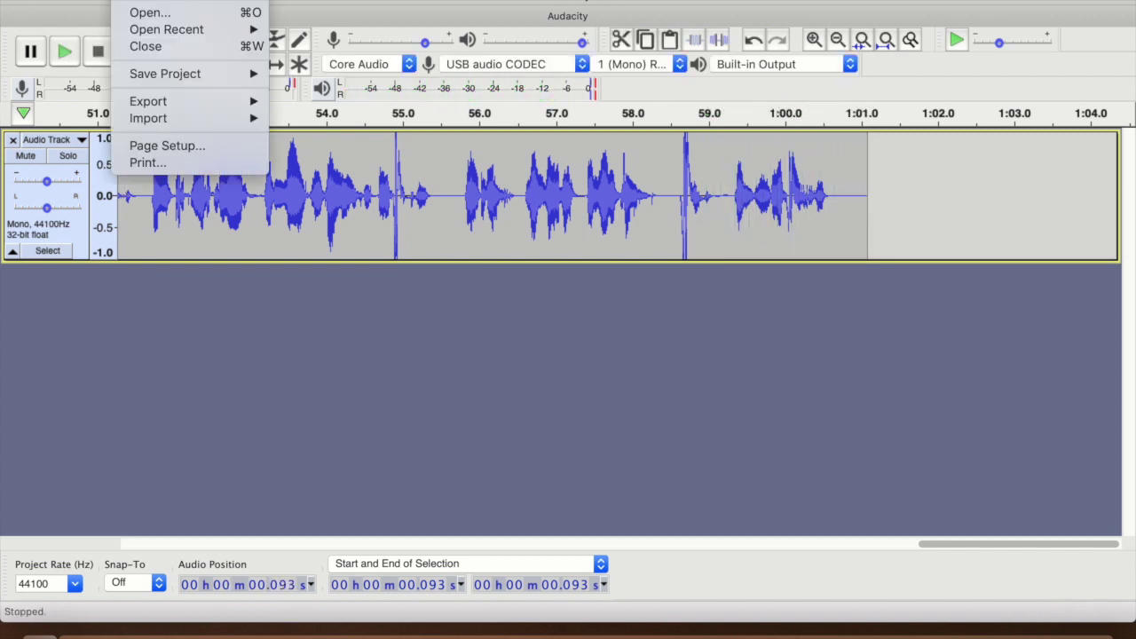
mouse_move(157, 105)
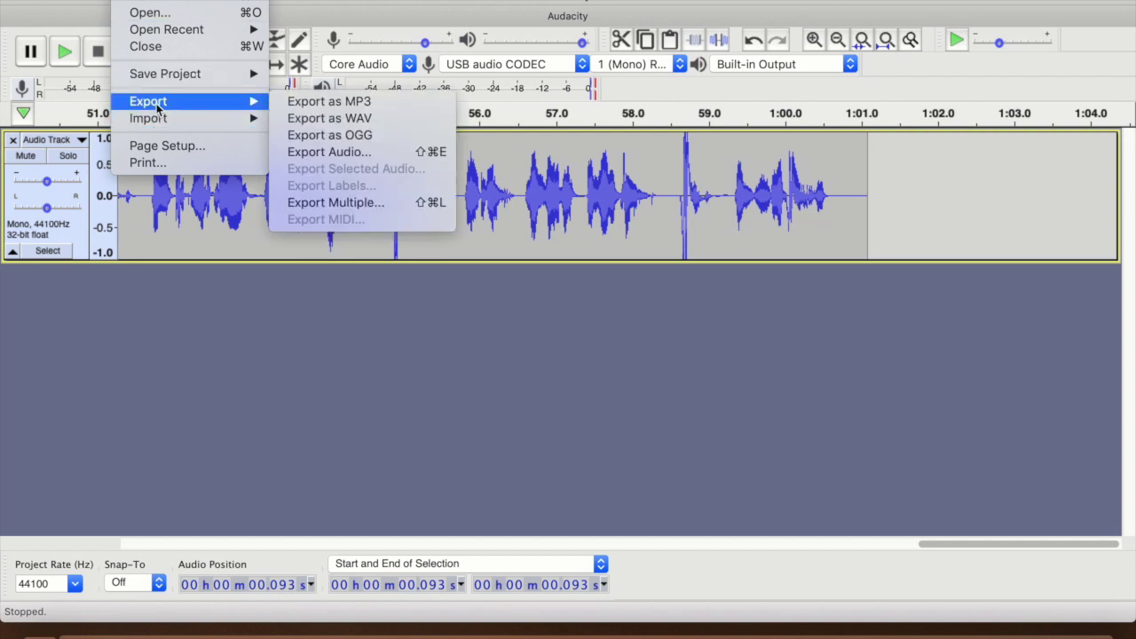
left_click(322, 103)
key("super+shift+e")
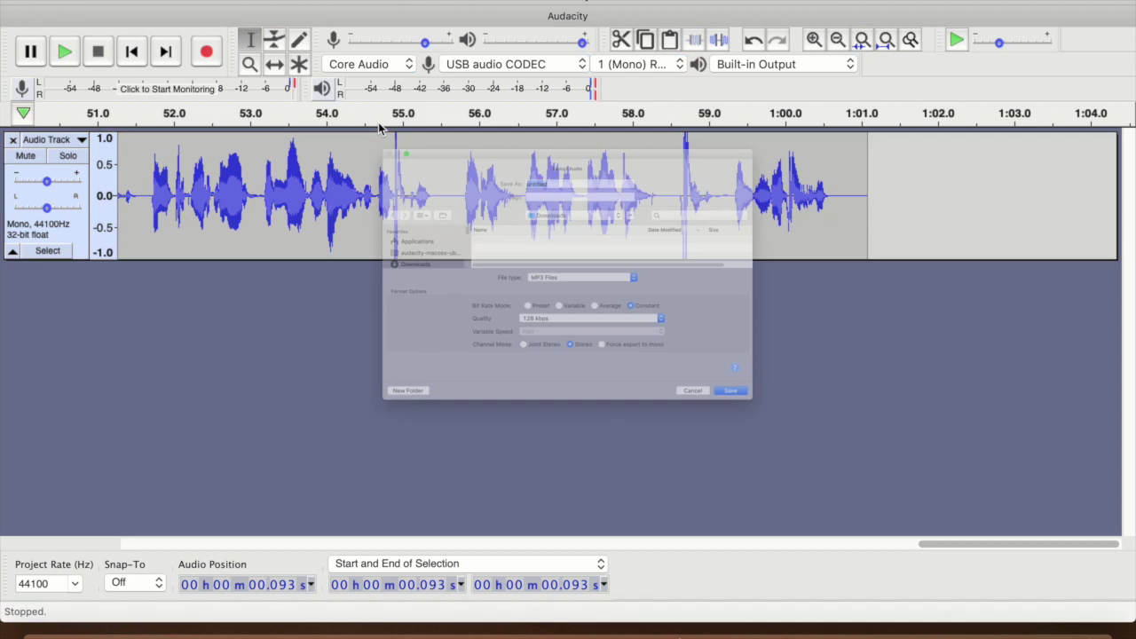
left_click(538, 92)
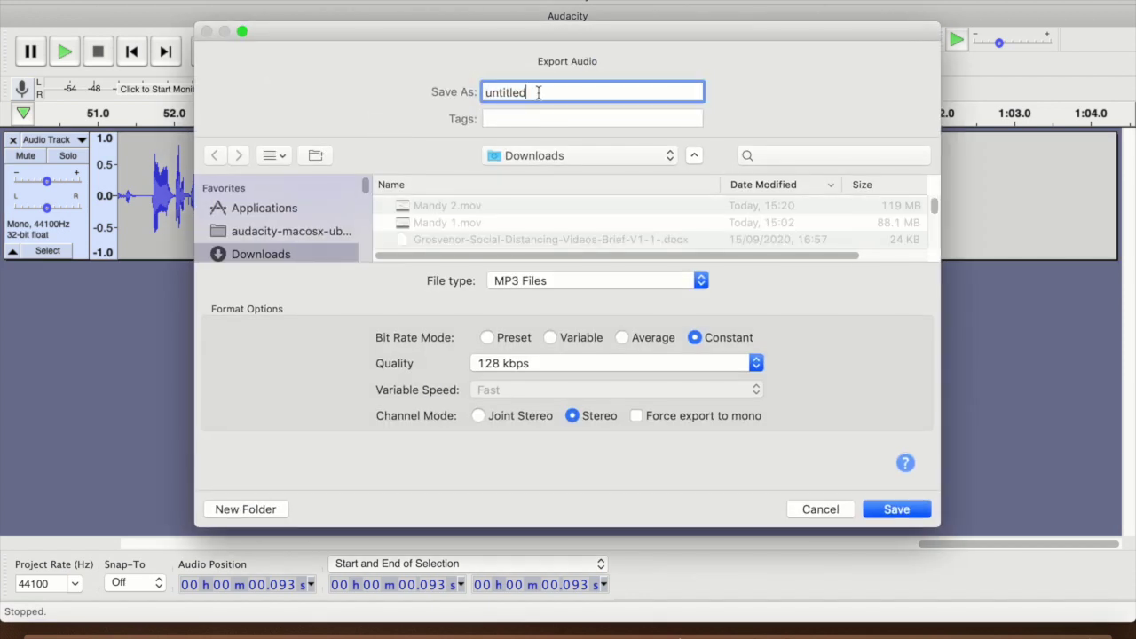
left_click_drag(538, 93, 475, 92)
key("BackSpace")
type("Mandy Audition")
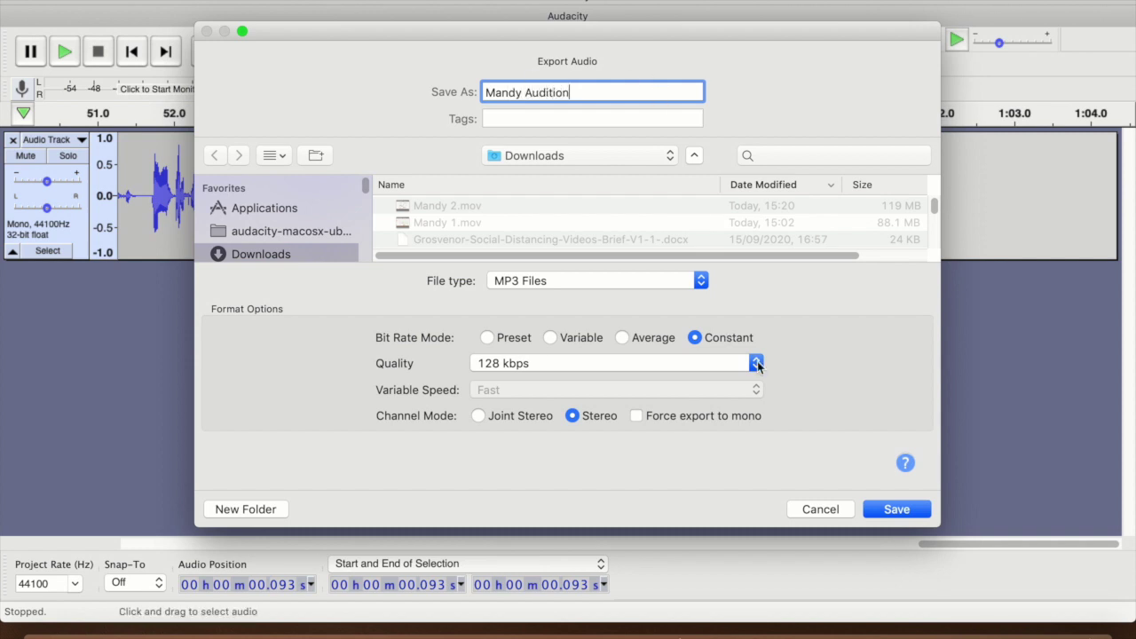
left_click(895, 509)
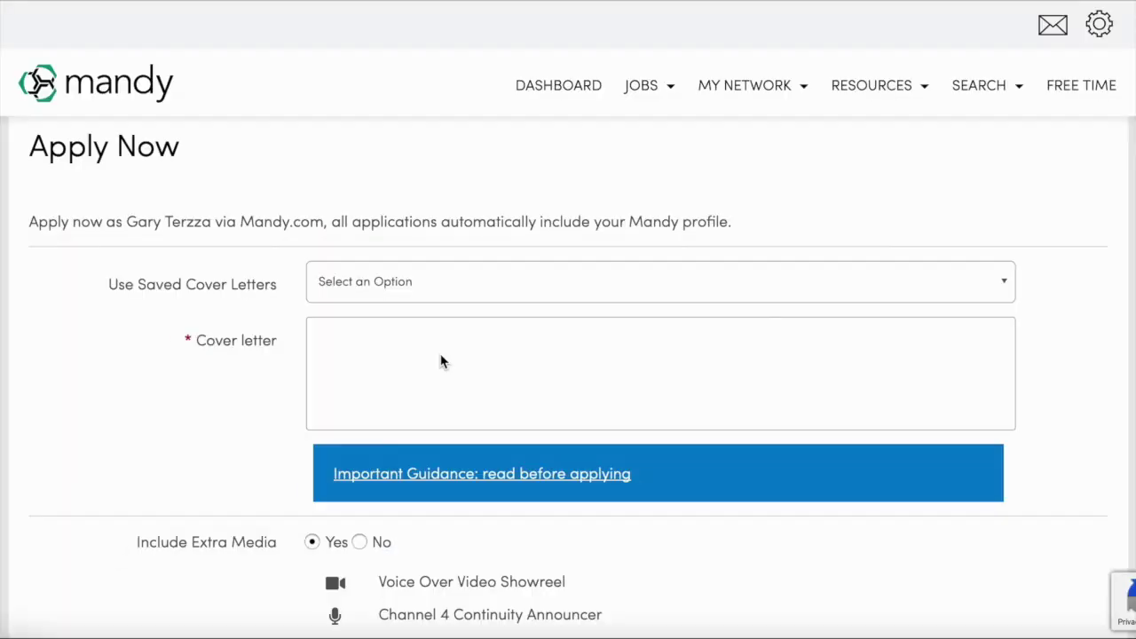
Step: Switch to the Mandy job application form and fill the cover letter from the saved letter named Cover Letter
scroll(507, 334, "down", 1)
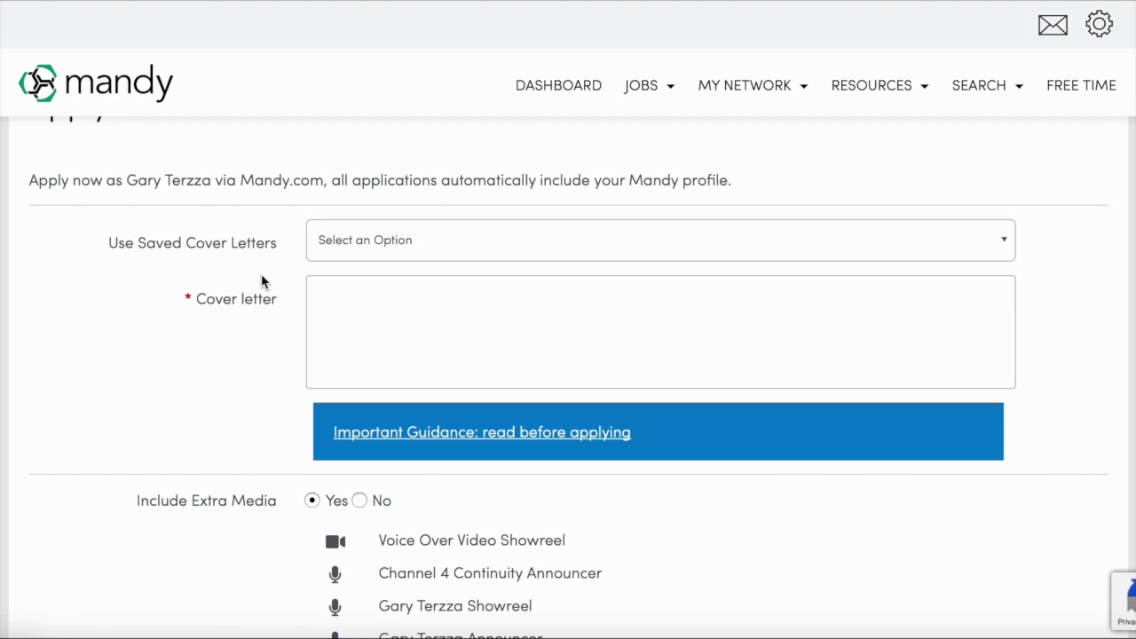
left_click(277, 307)
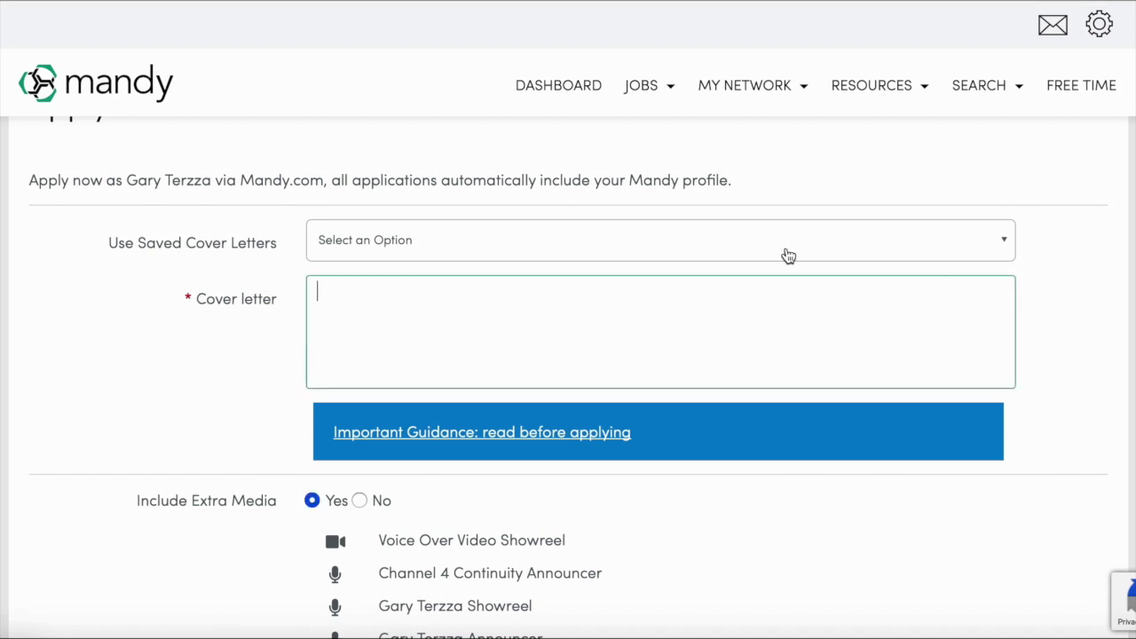
left_click(1004, 245)
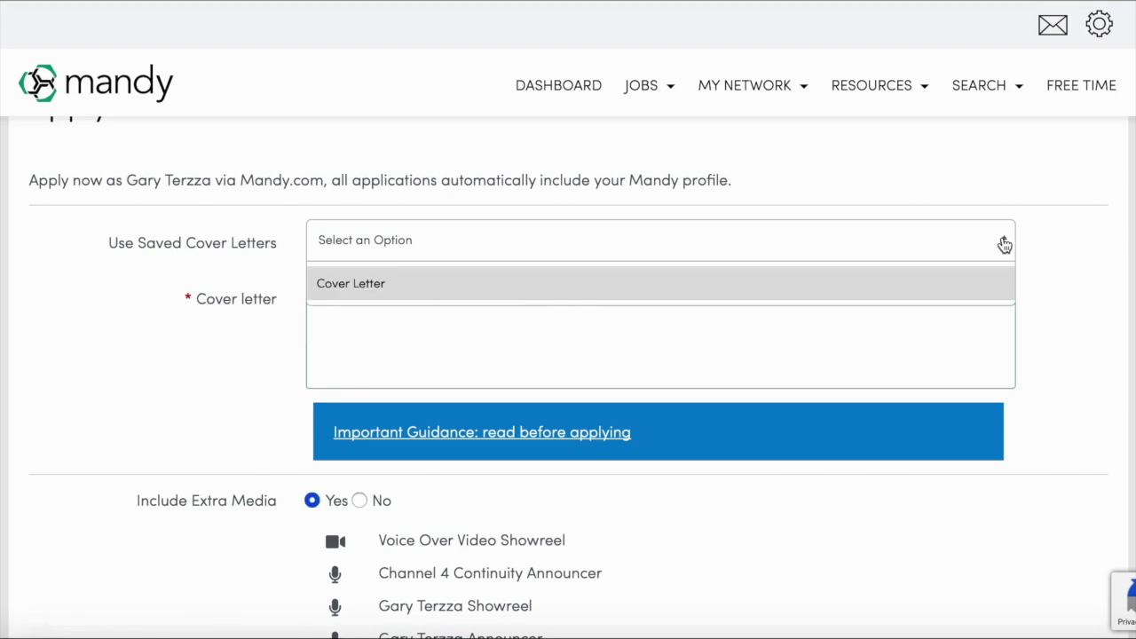
left_click(552, 293)
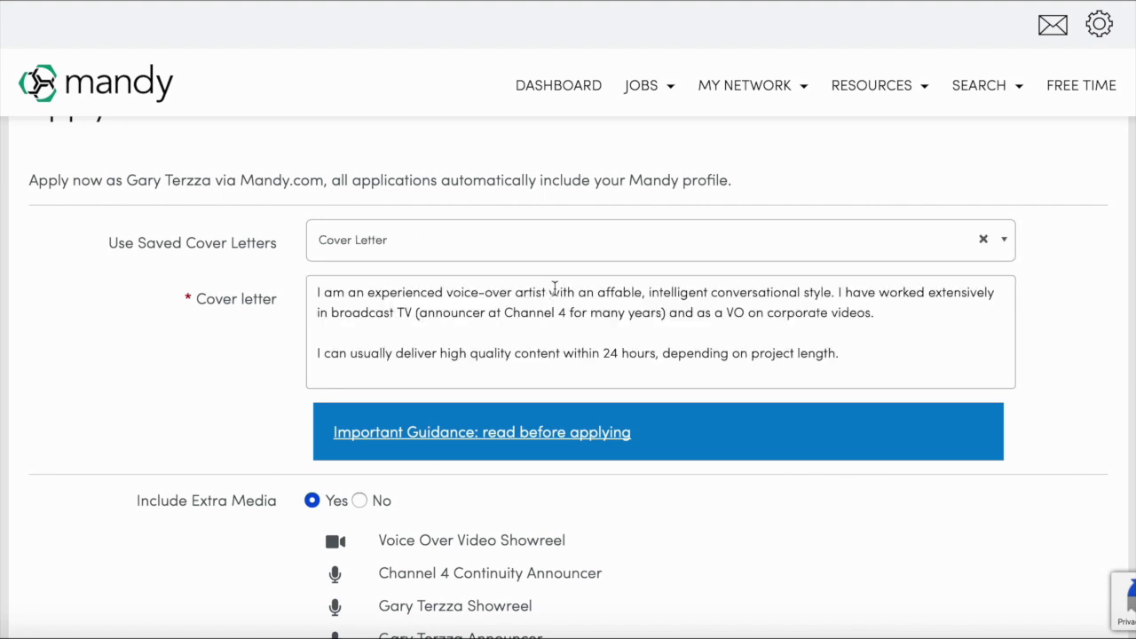
Step: Add the sentence "Two retakes included in the fee." after "depending on project length." in the cover letter
scroll(769, 320, "down", 1)
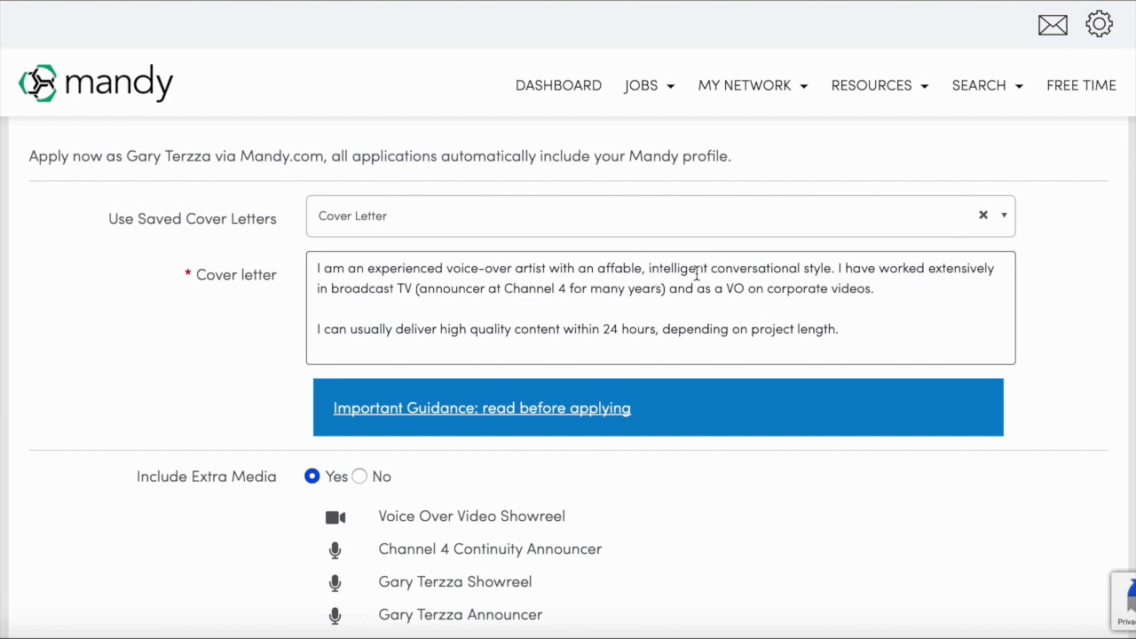
scroll(713, 307, "down", 1)
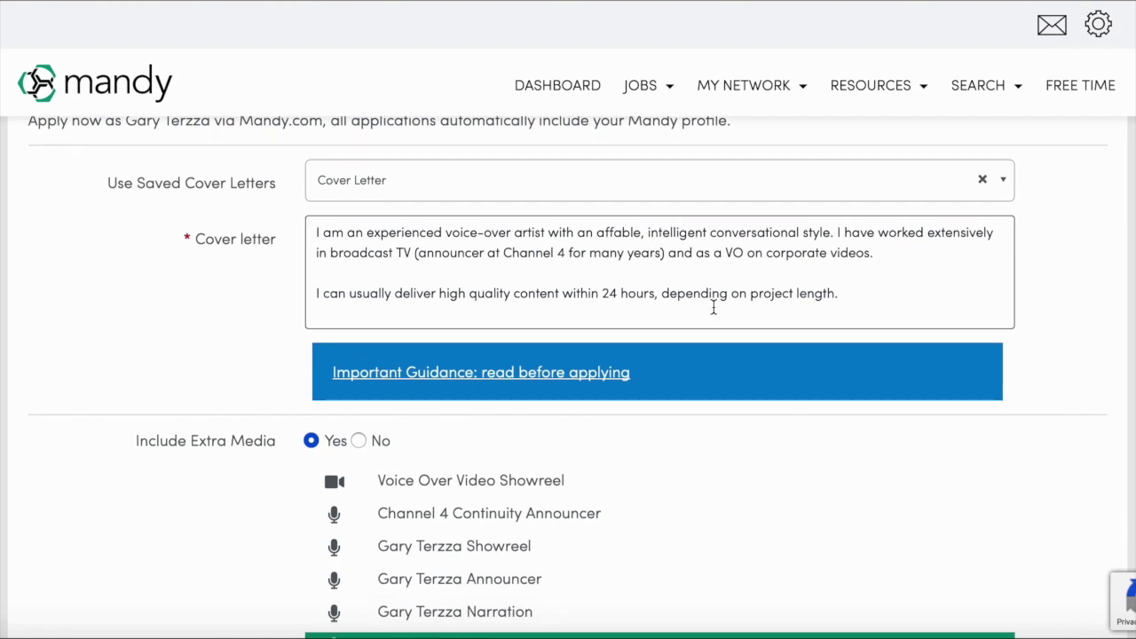
scroll(713, 307, "down", 1)
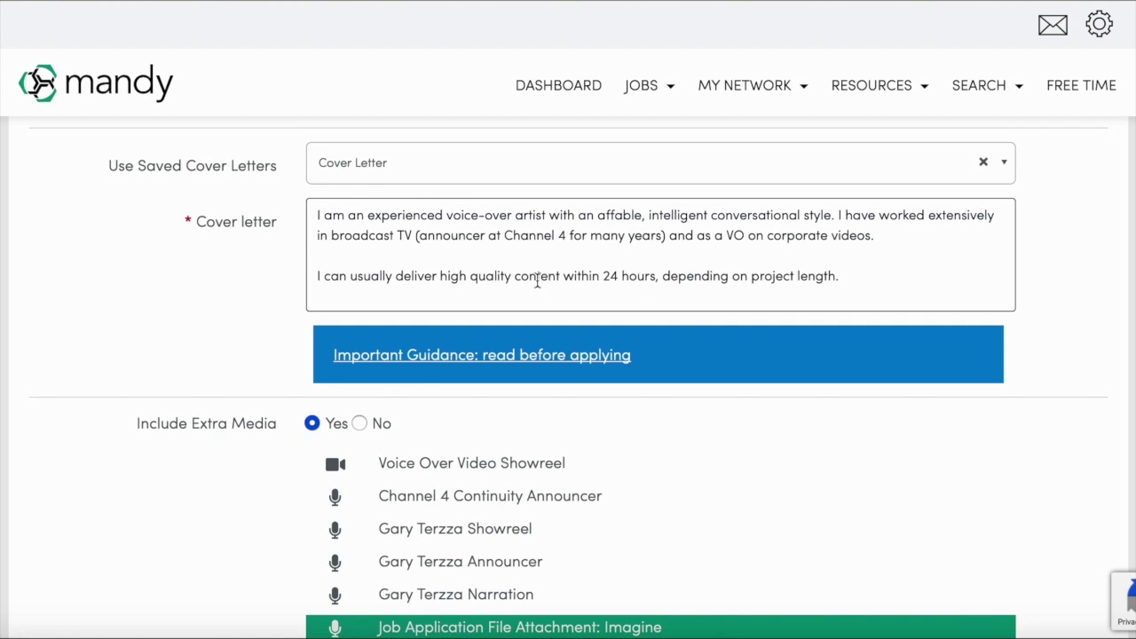
left_click(852, 277)
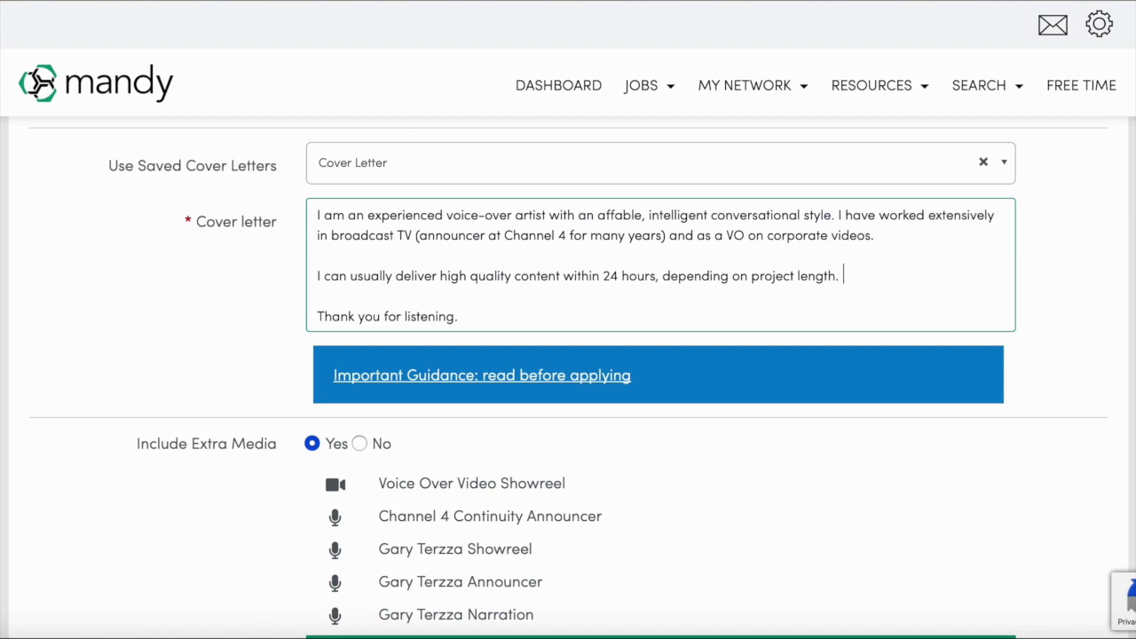
type("Two ")
type("reatk")
key("BackSpace")
key("BackSpace")
key("BackSpace")
type("takes included")
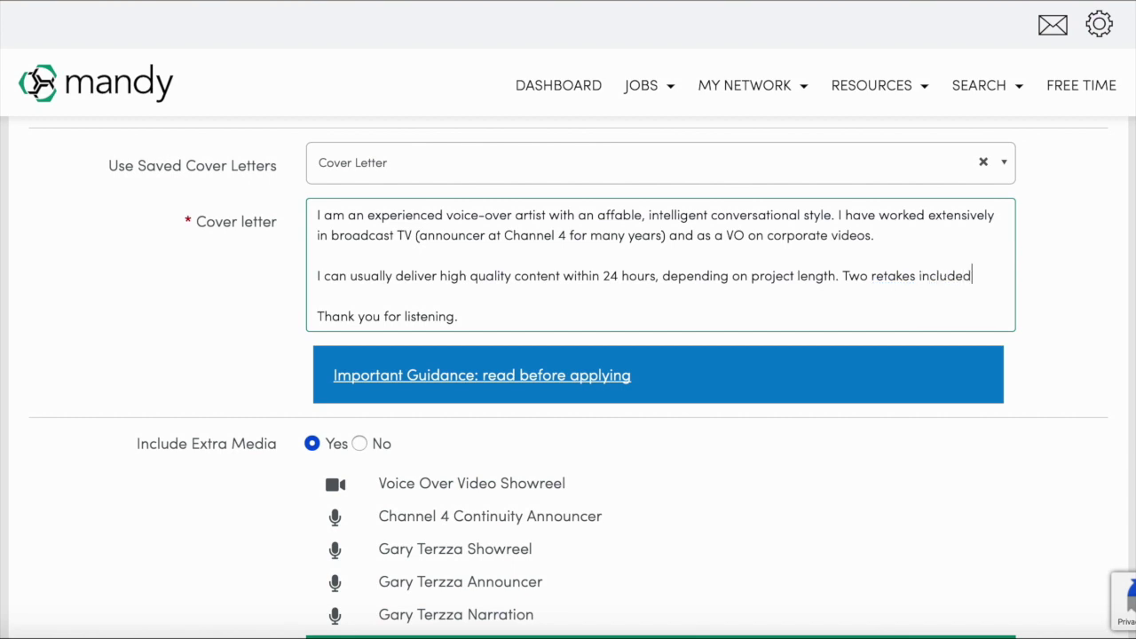
type(" in the fe")
Step: Attach Mandy Audition.mp3 from the Downloads folder to the application as extra media
scroll(502, 198, "down", 5)
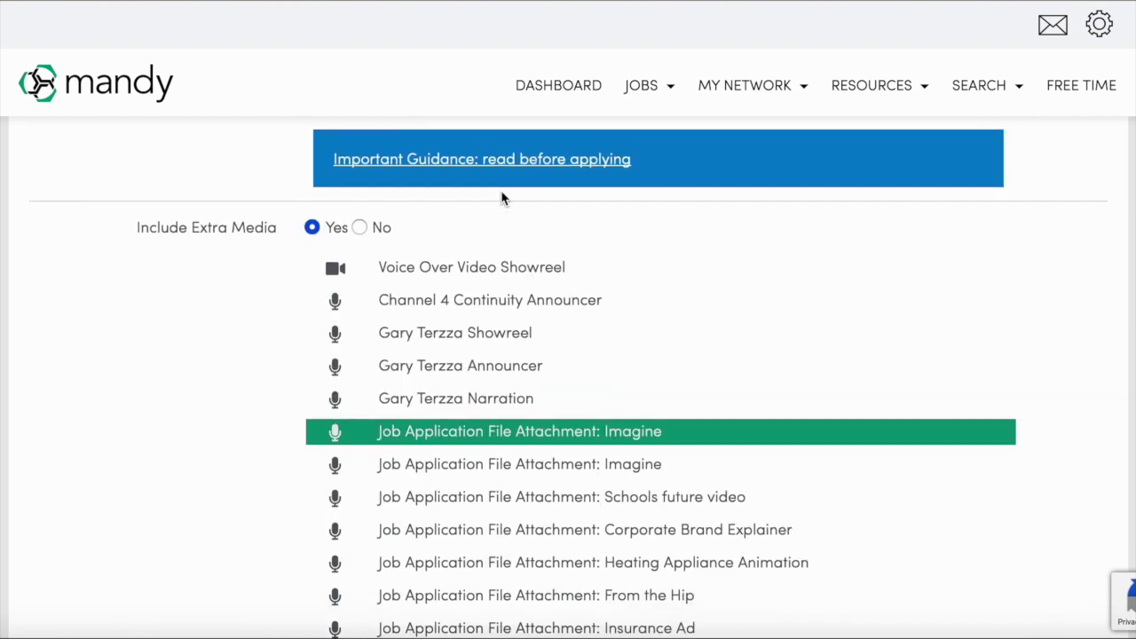
scroll(502, 198, "down", 1)
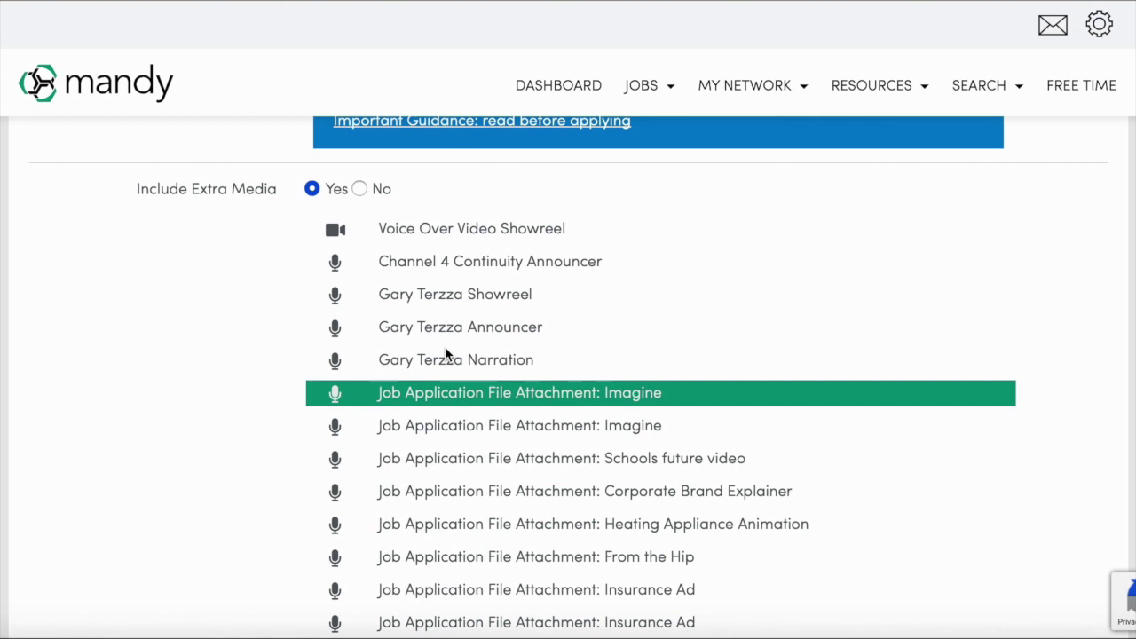
scroll(447, 354, "down", 9)
scroll(447, 354, "down", 2)
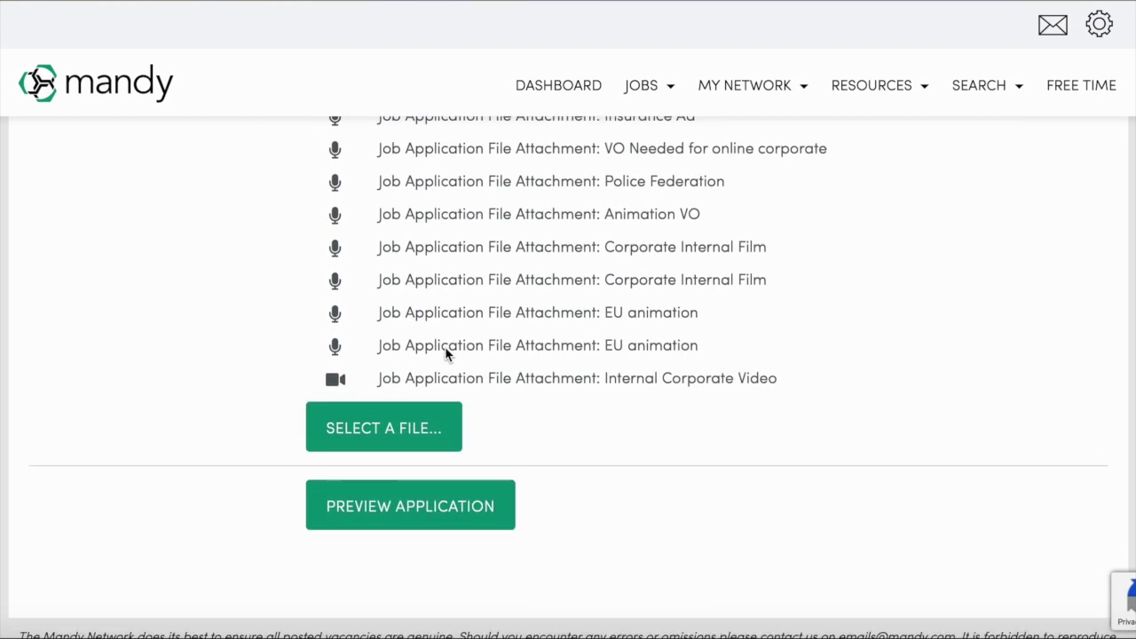
left_click(386, 435)
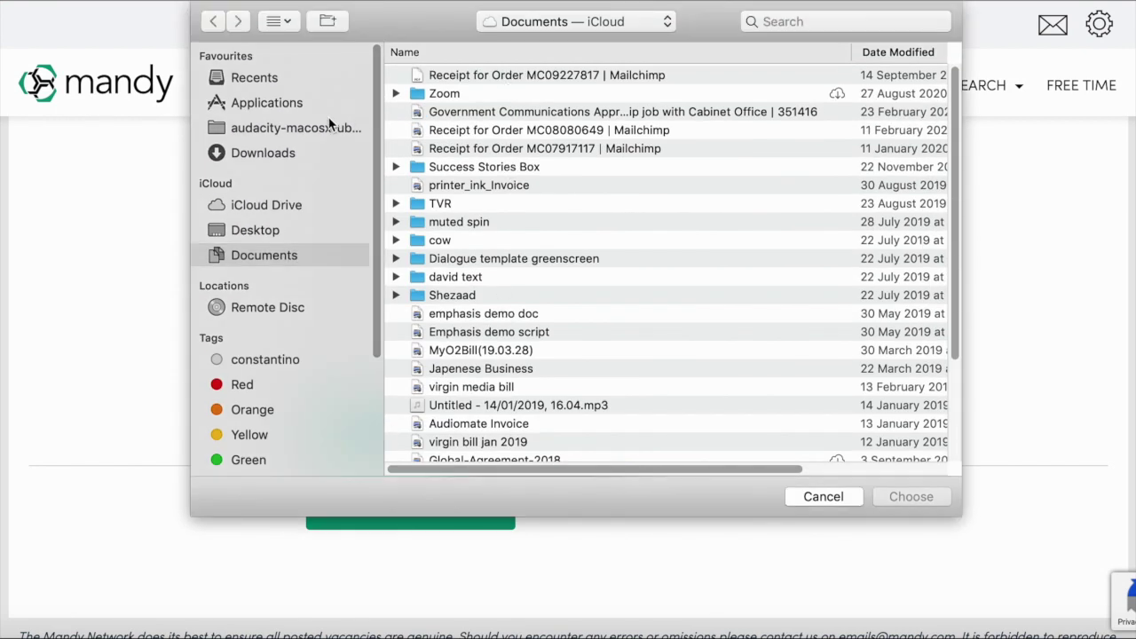
left_click(281, 151)
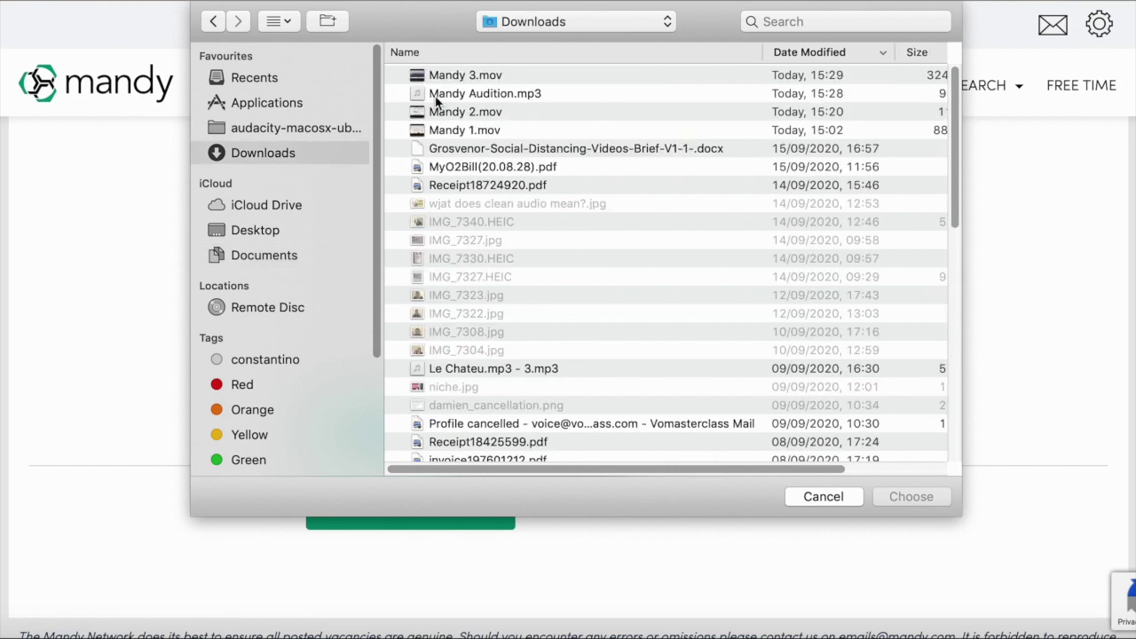
double_click(484, 94)
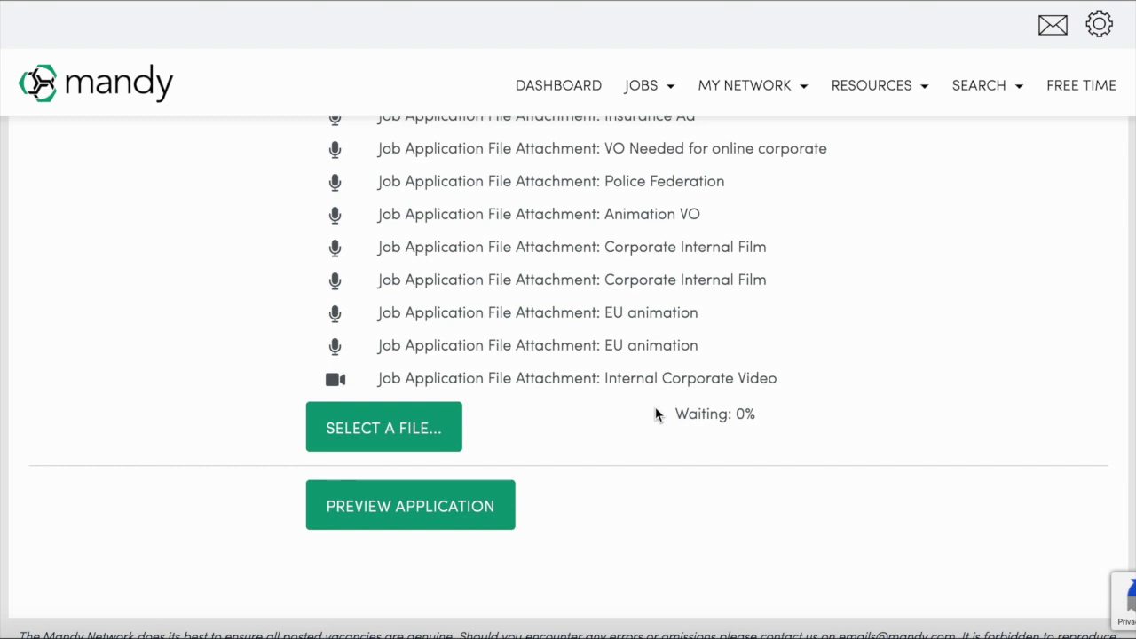
Step: Preview the Corporate Label Animation application, review its cover letter and attached file, and send it
scroll(657, 439, "down", 2)
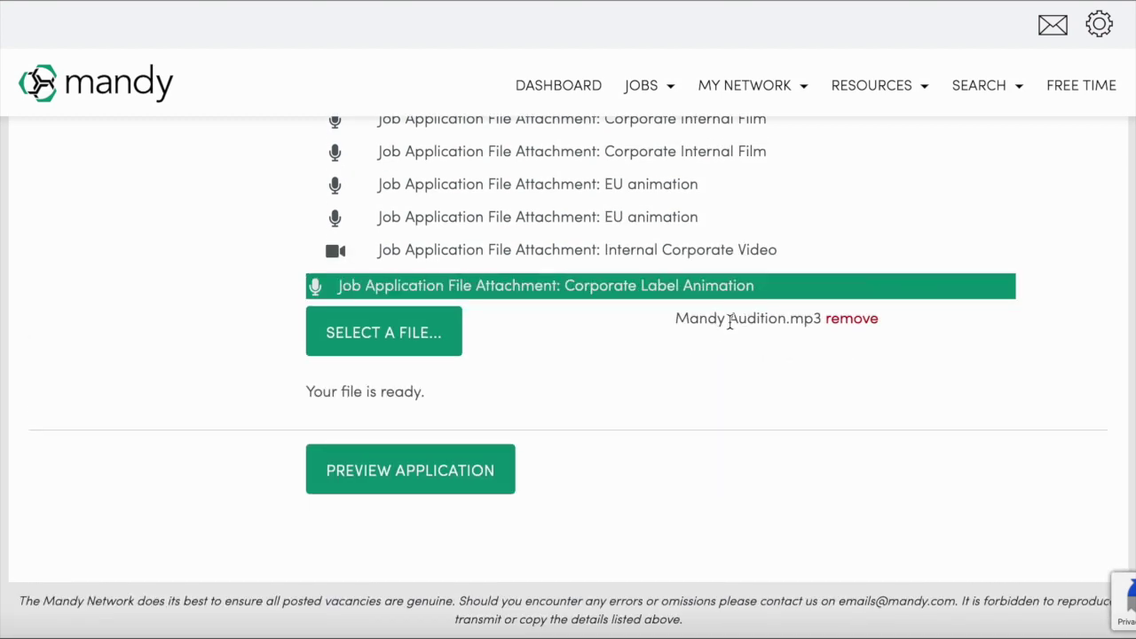
left_click(459, 472)
scroll(459, 473, "down", 8)
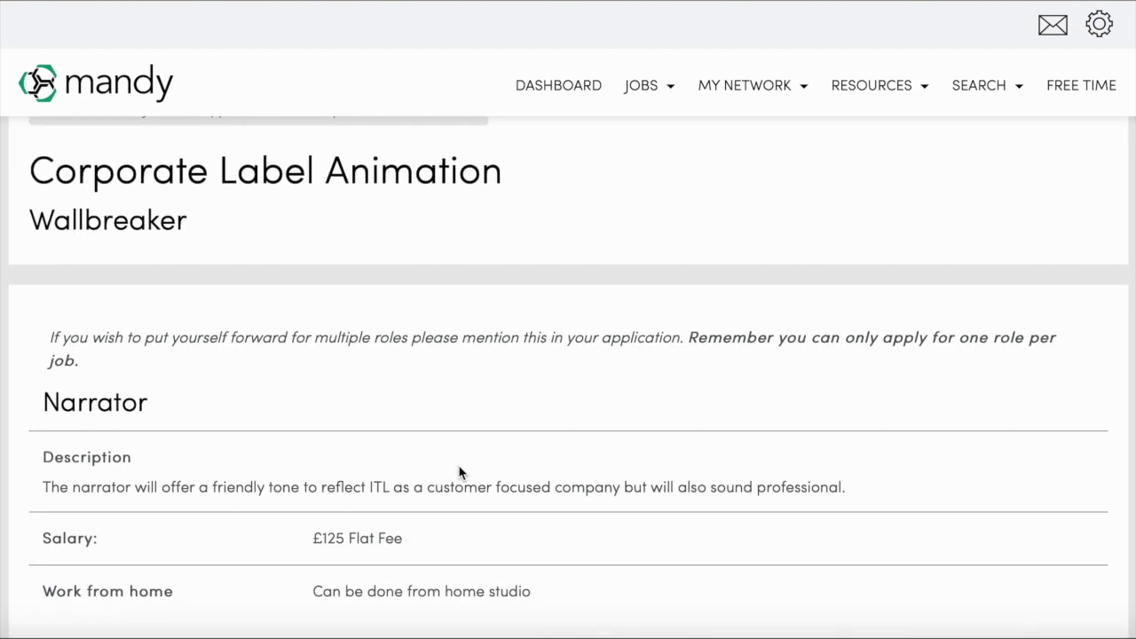
scroll(459, 472, "down", 1)
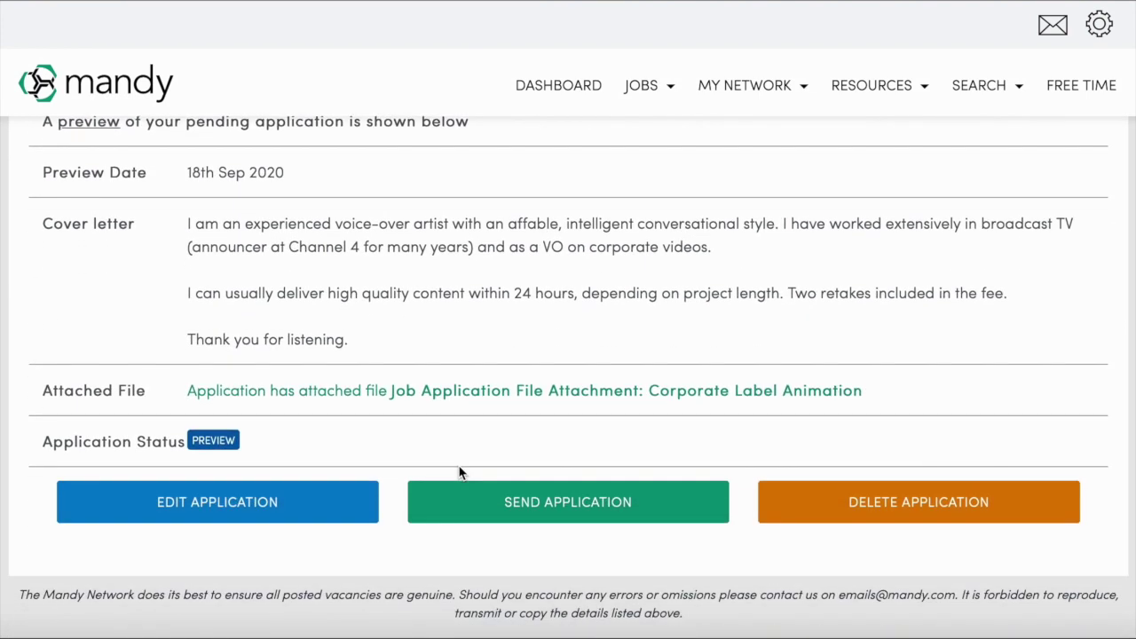
scroll(459, 473, "up", 3)
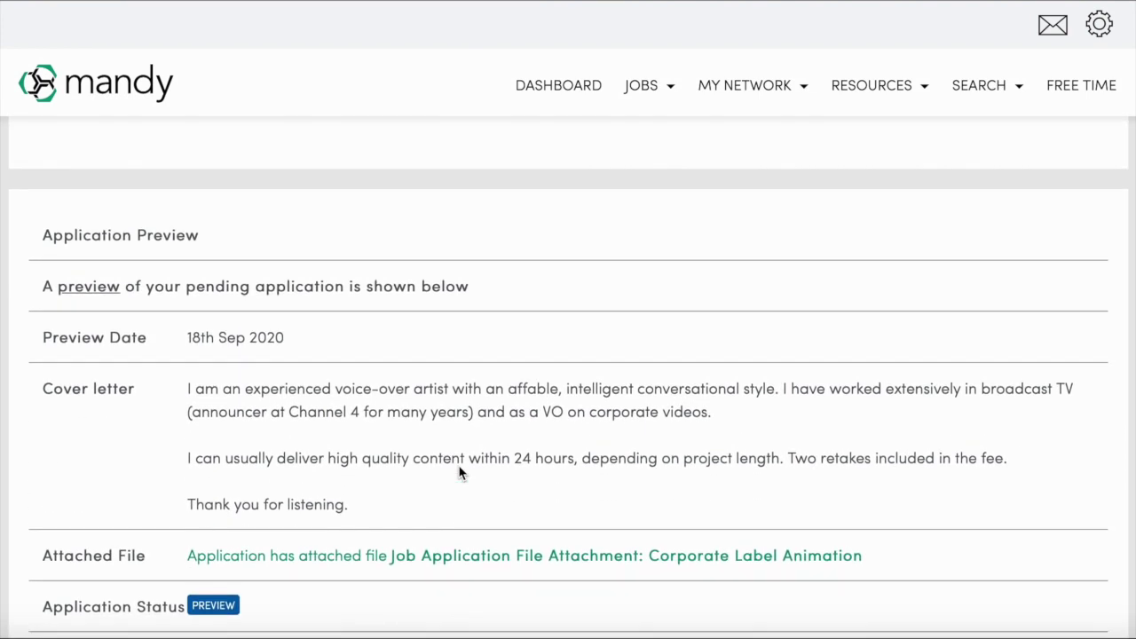
scroll(459, 473, "down", 4)
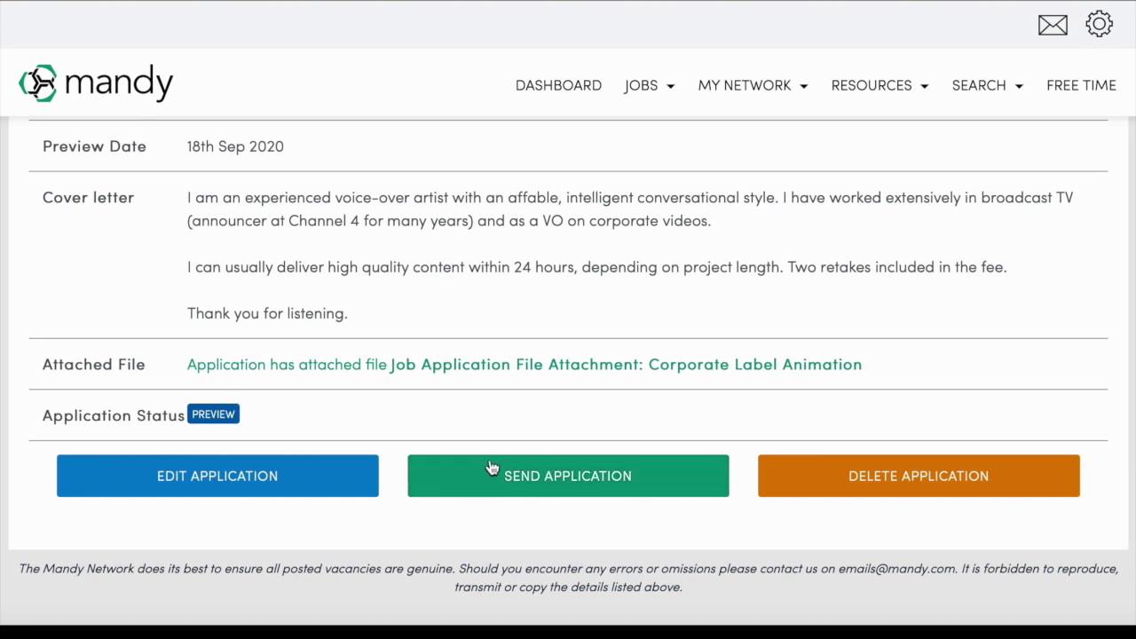
left_click(535, 477)
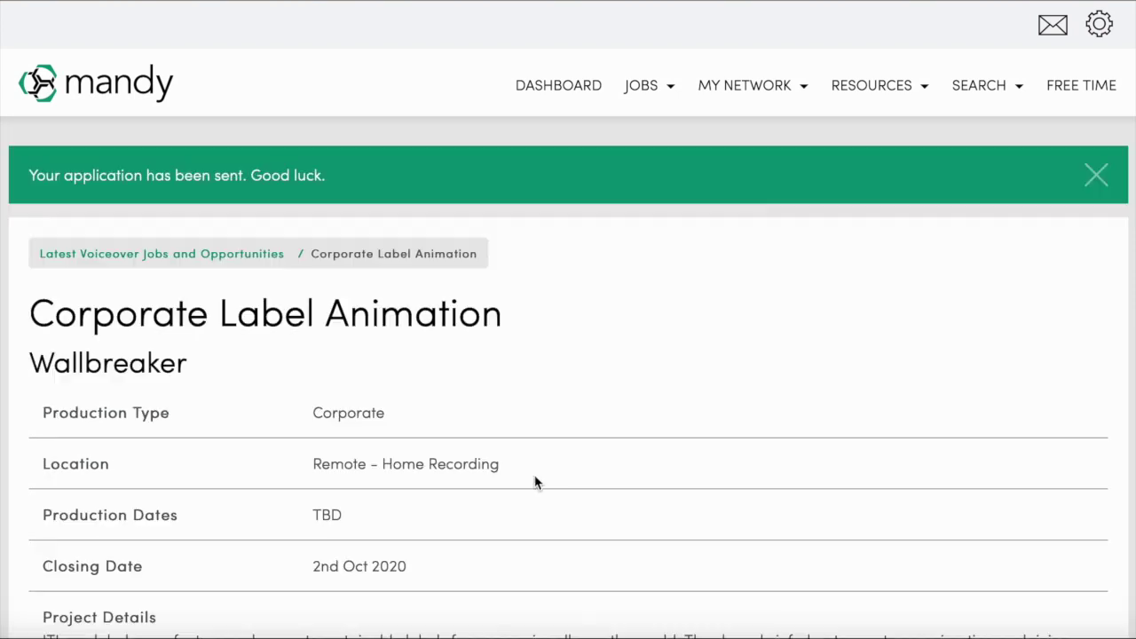
scroll(535, 482, "down", 2)
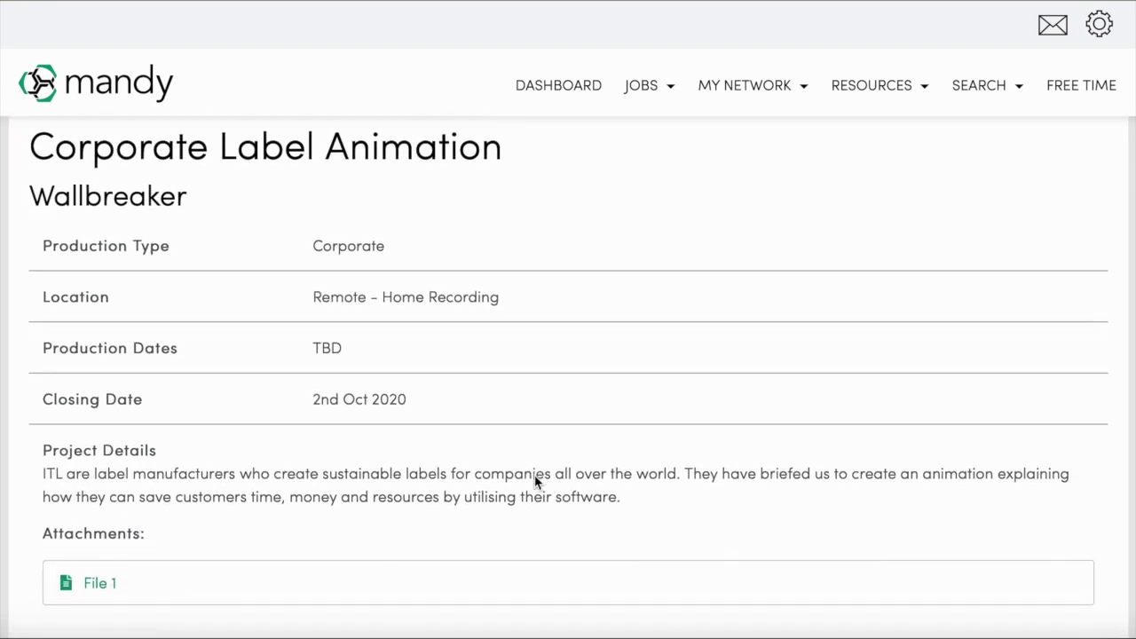